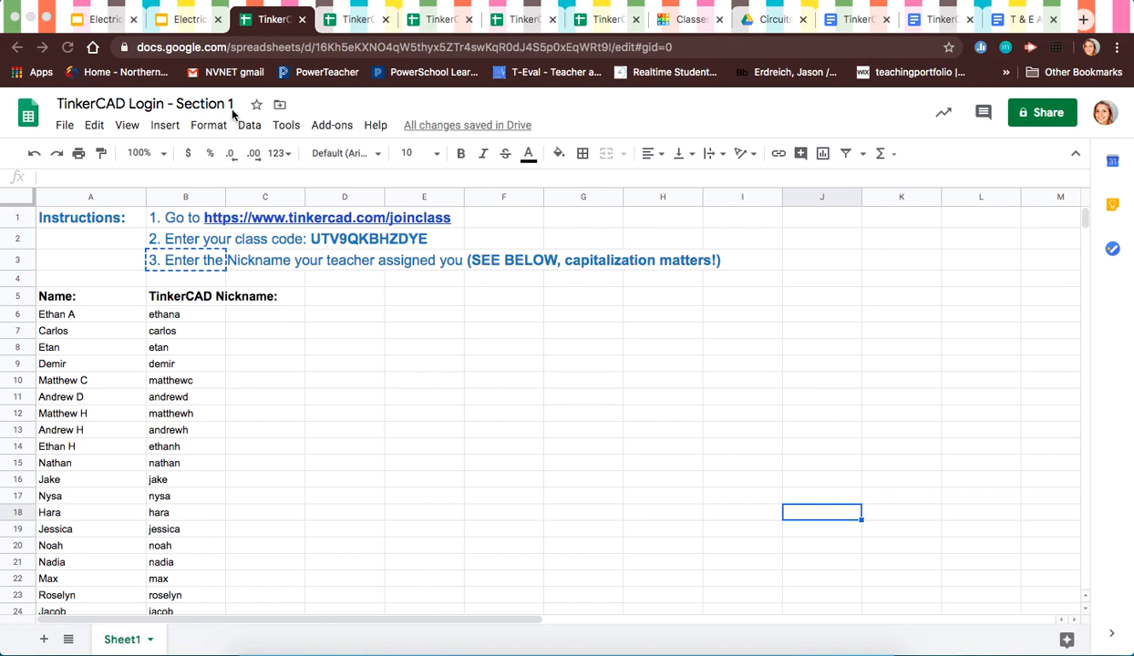
Step: Select cell B1 to show the preview of the tinkercad.com/joinclass link
{"action": "left_click", "coordinate": [190, 218]}
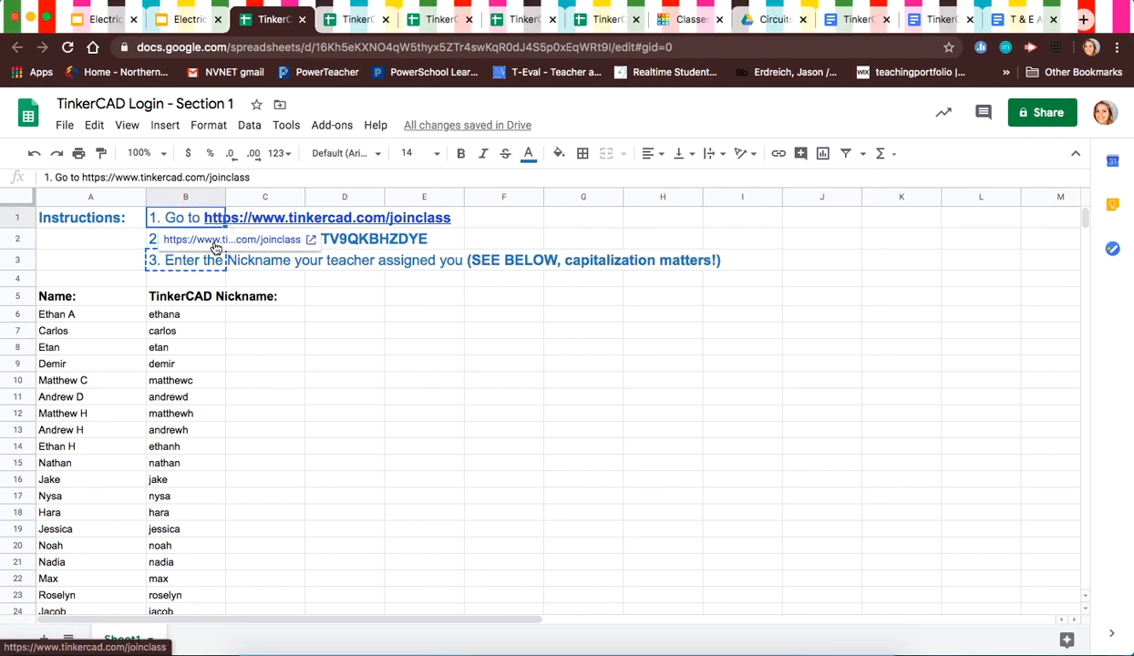
Step: Open the Tinkercad join-class page and copy the class code from the login sheet
{"action": "left_click", "coordinate": [215, 245]}
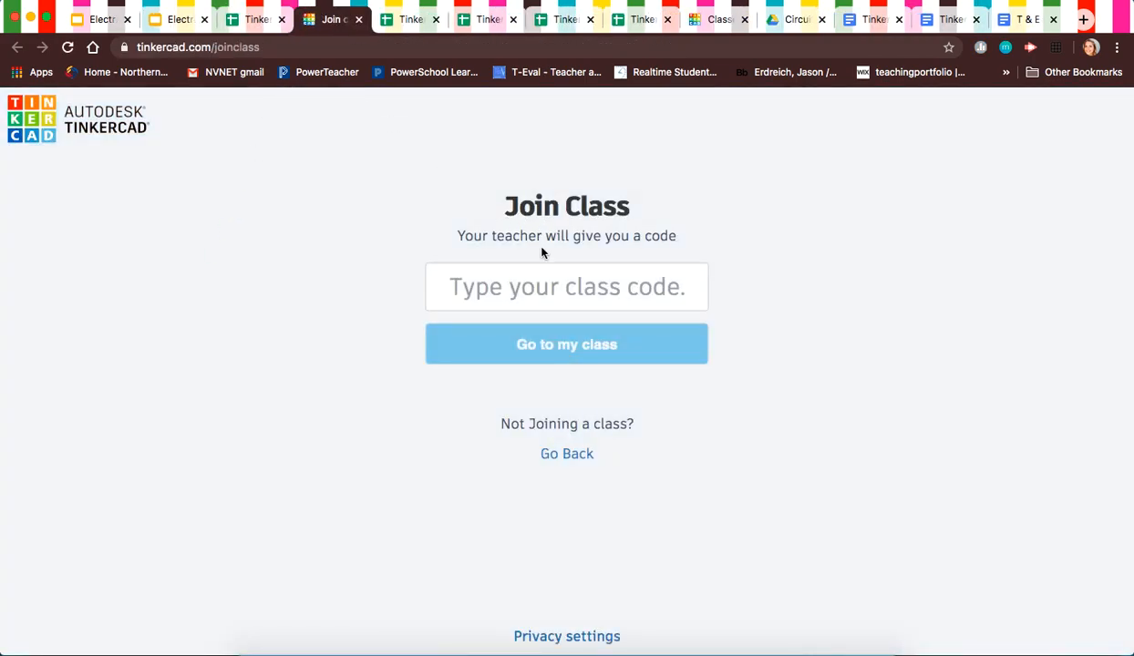
{"action": "left_click", "coordinate": [252, 19]}
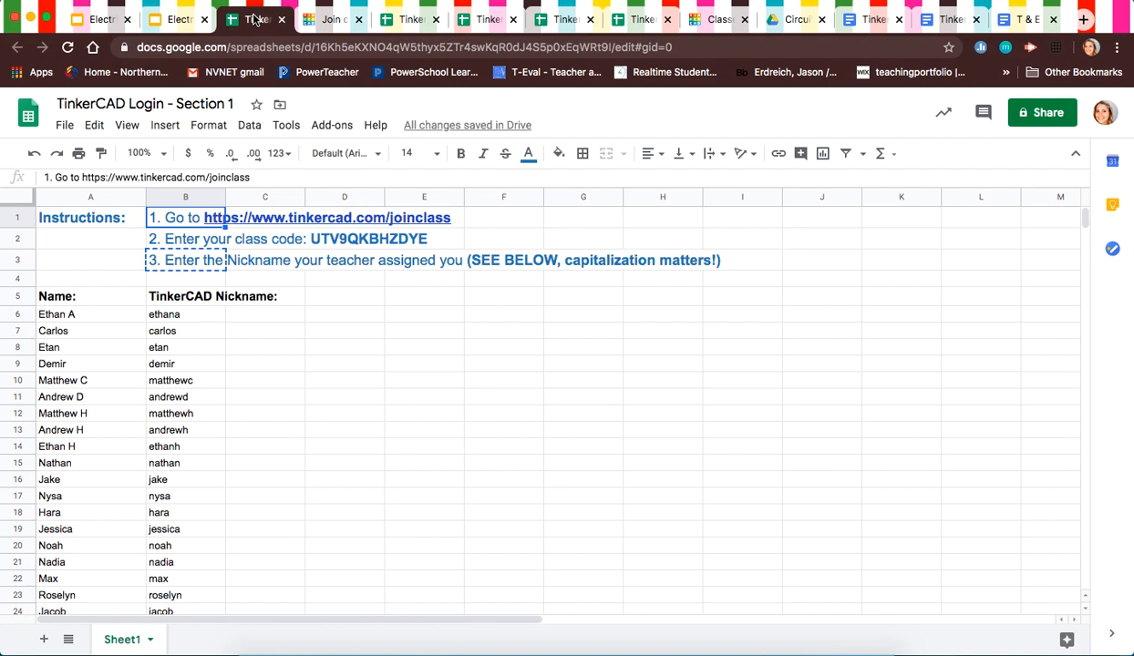
{"action": "left_click", "coordinate": [173, 239]}
{"action": "left_click_drag", "start_coordinate": [239, 178], "coordinate": [157, 179]}
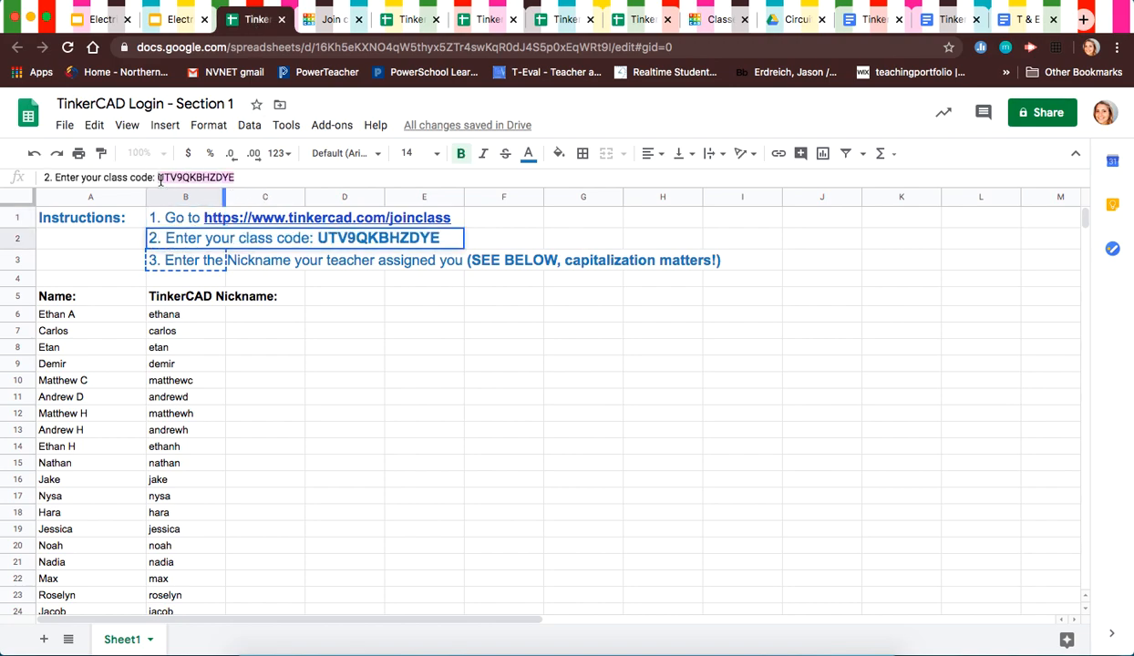
Step: Paste the class code into Tinkercad and submit it to join the class
{"action": "left_click", "coordinate": [334, 20]}
{"action": "left_click", "coordinate": [503, 298]}
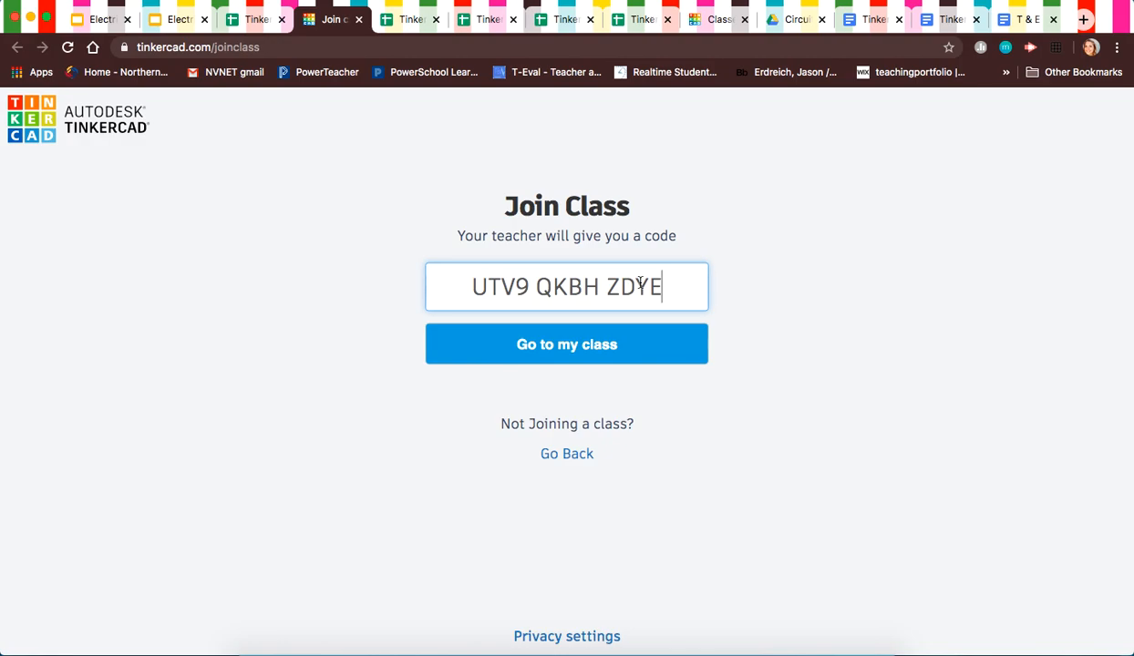
{"action": "left_click", "coordinate": [570, 357]}
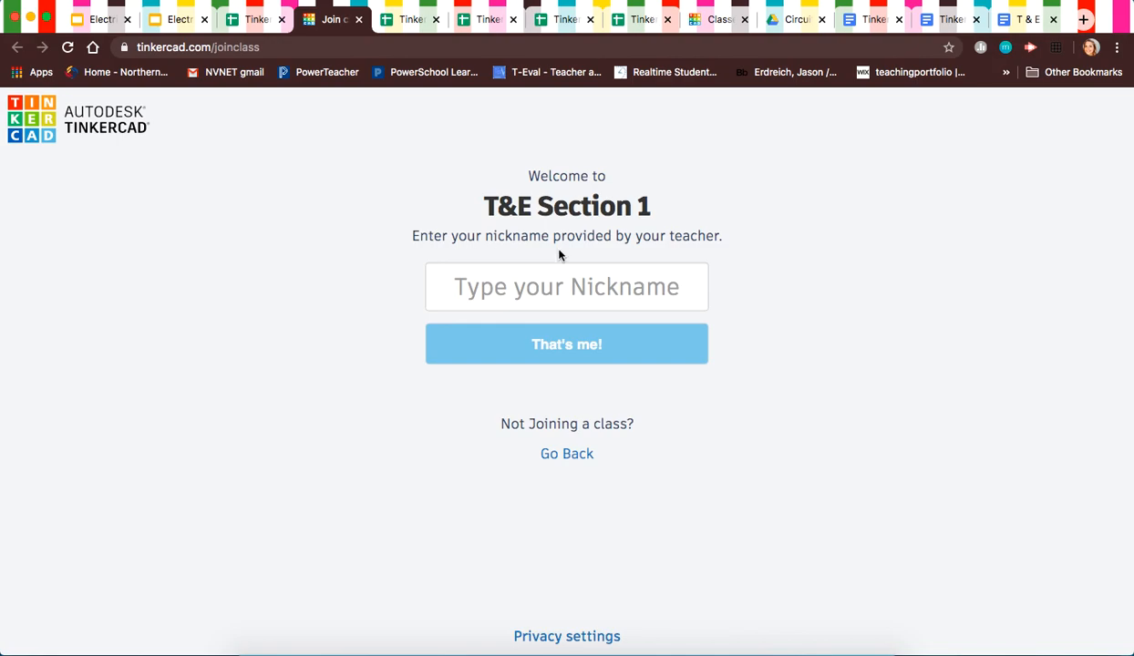
Step: Look up the assigned student nickname in the login sheet's nickname list
{"action": "left_click", "coordinate": [246, 19]}
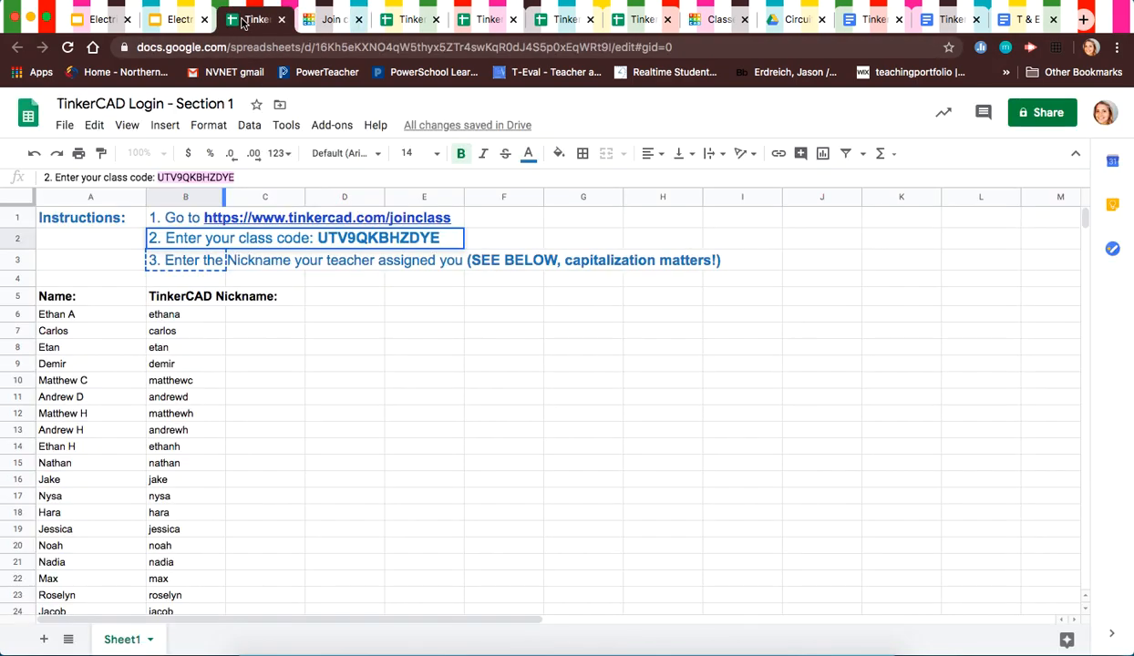
{"action": "left_click", "coordinate": [262, 330]}
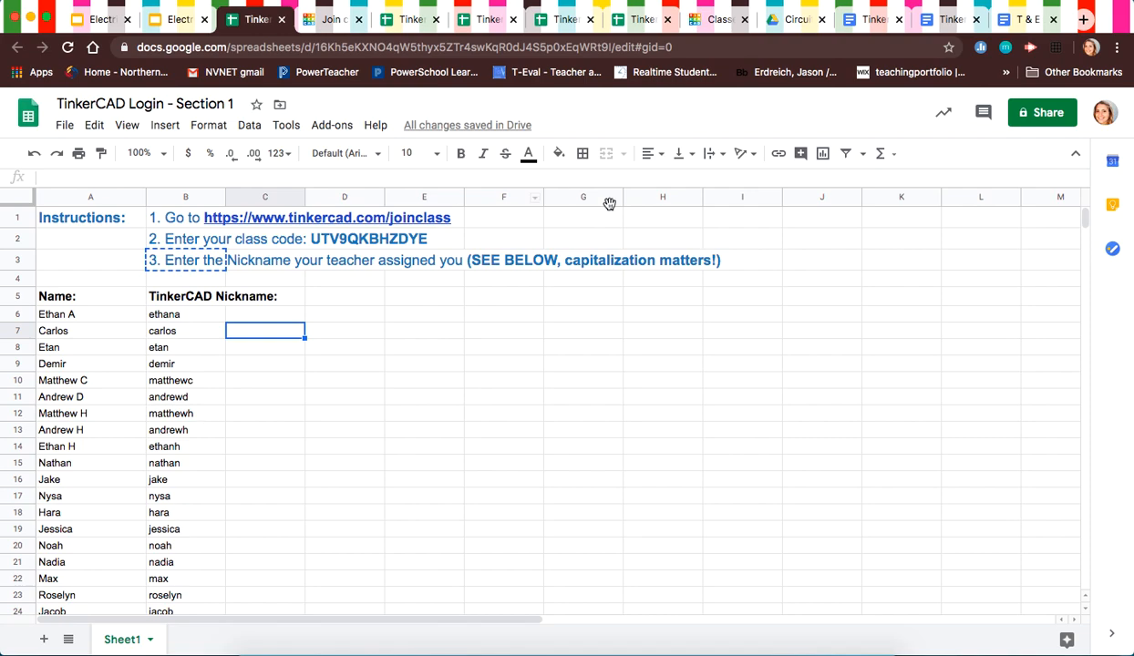
{"action": "left_click", "coordinate": [174, 376]}
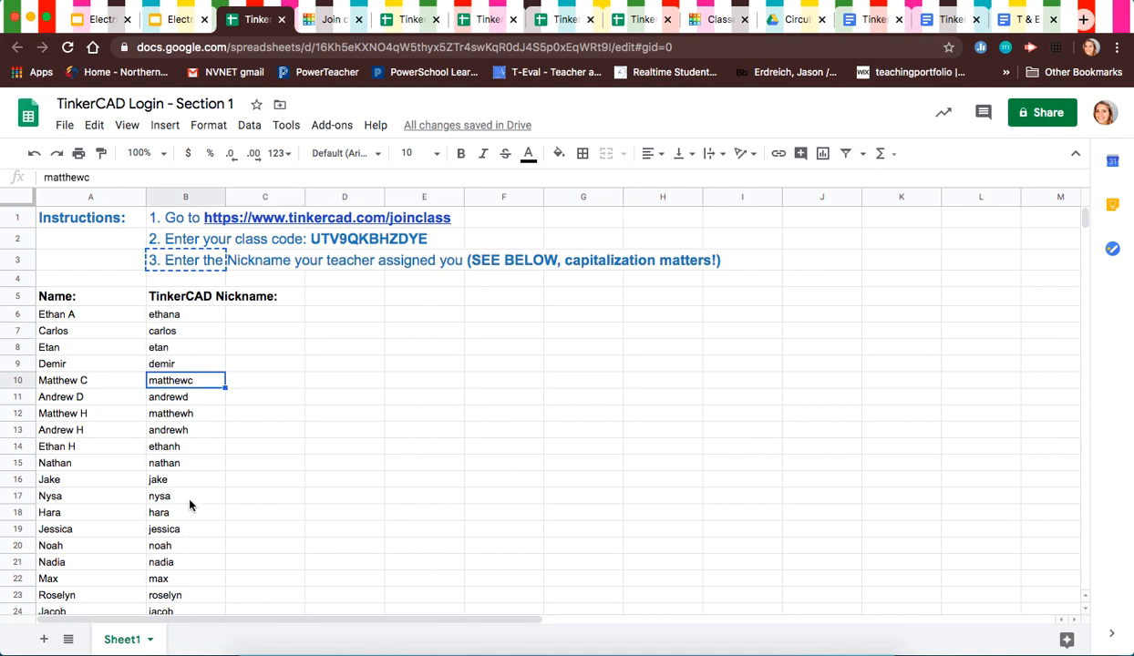
{"action": "left_click", "coordinate": [321, 478]}
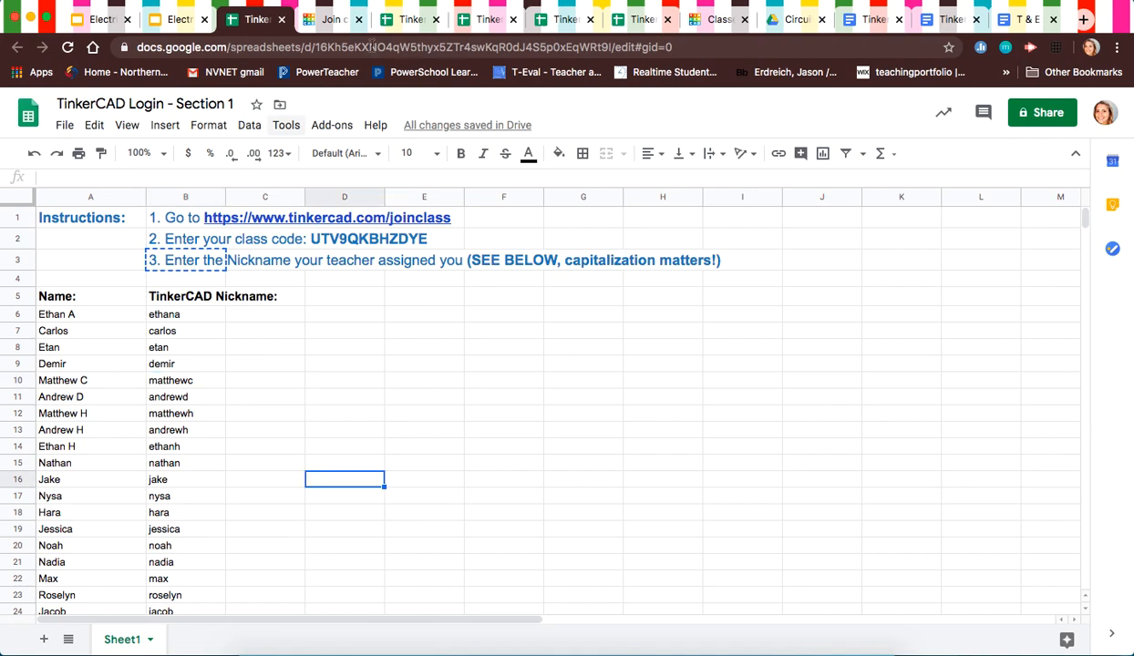
Step: Enter the nickname 'teststudent' on the Tinkercad page and sign in
{"action": "left_click", "coordinate": [303, 13]}
{"action": "left_click", "coordinate": [530, 278]}
{"action": "type", "text": "test"}
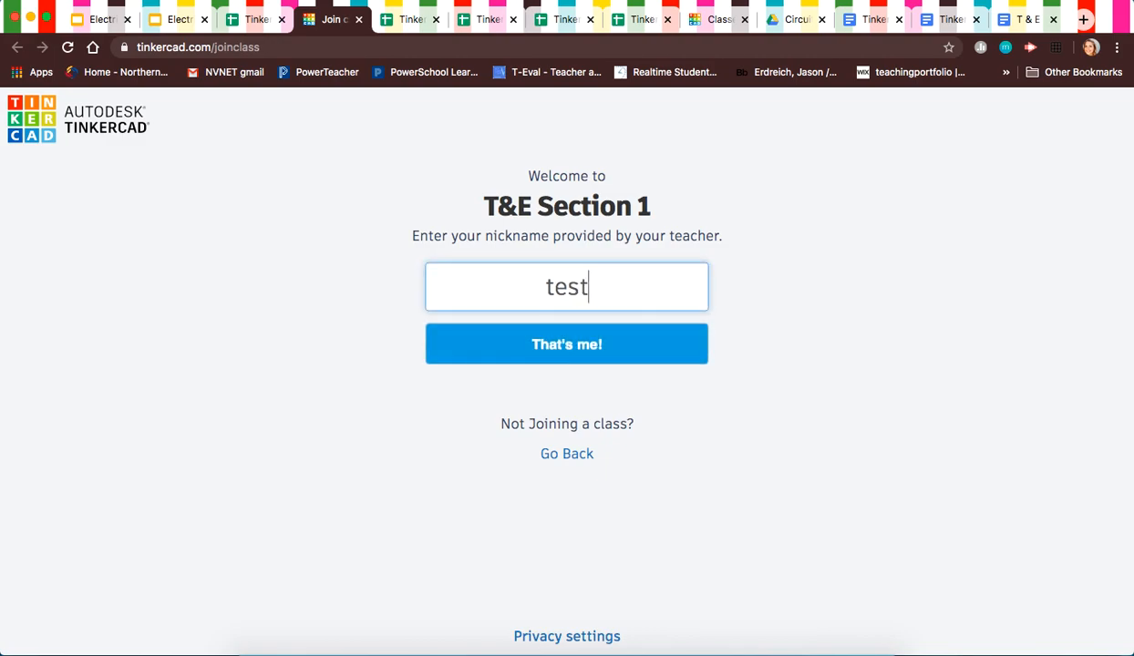
{"action": "type", "text": "student"}
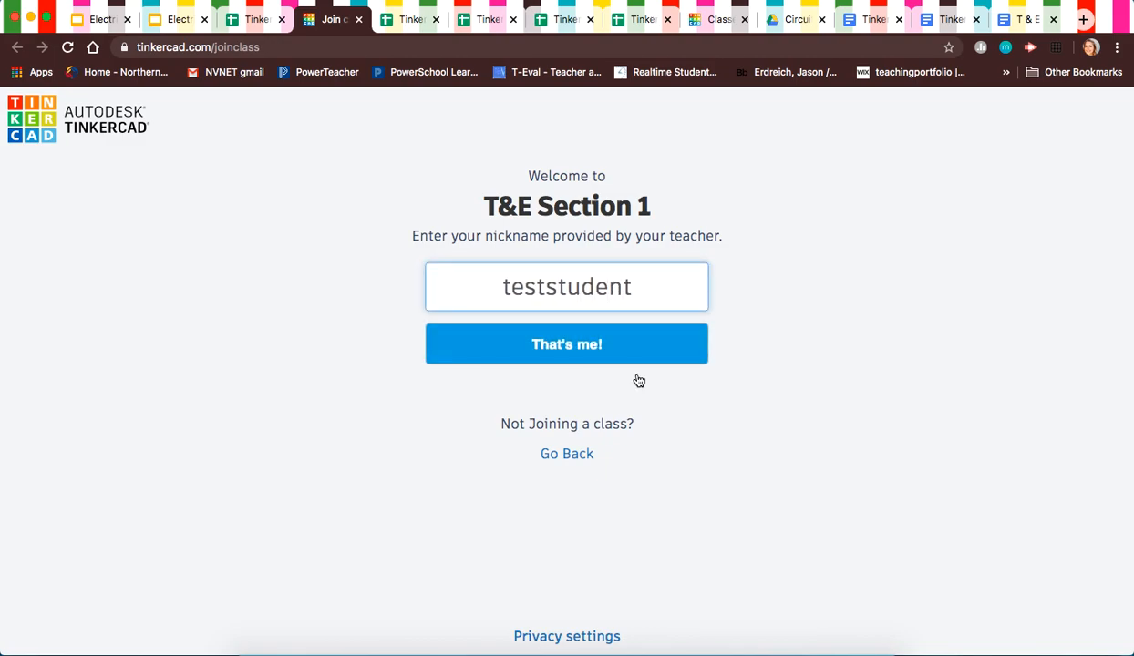
{"action": "left_click", "coordinate": [588, 352]}
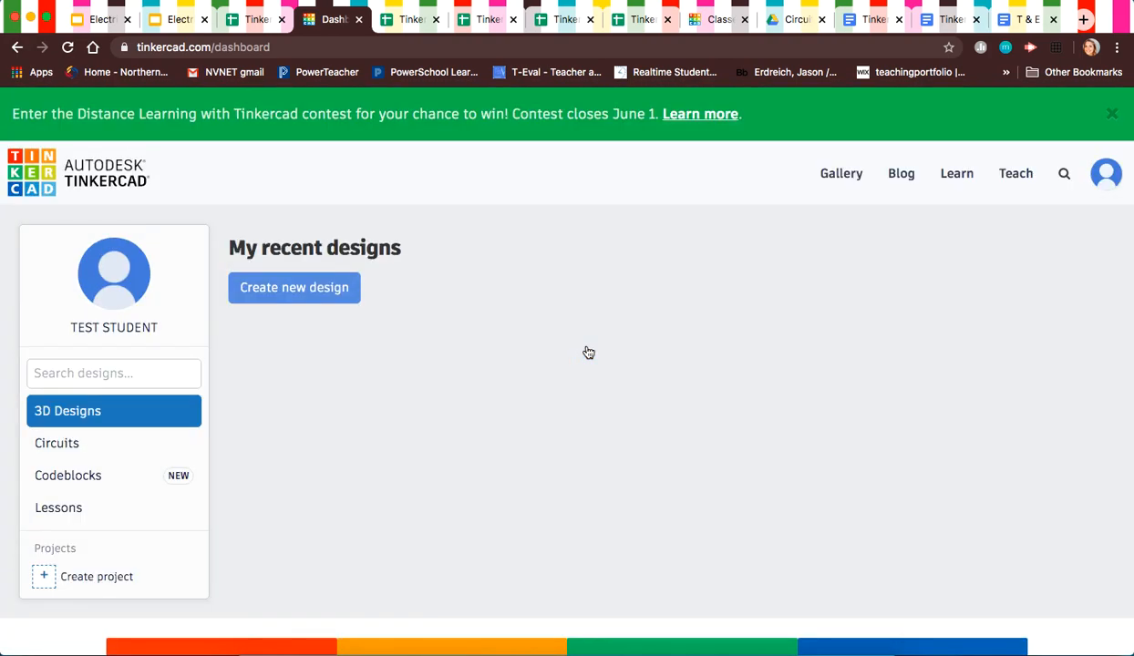
Step: Look over the TEST STUDENT dashboard and switch it to the empty Circuits section
{"action": "scroll", "coordinate": [587, 352], "scroll_direction": "down", "scroll_amount": 1}
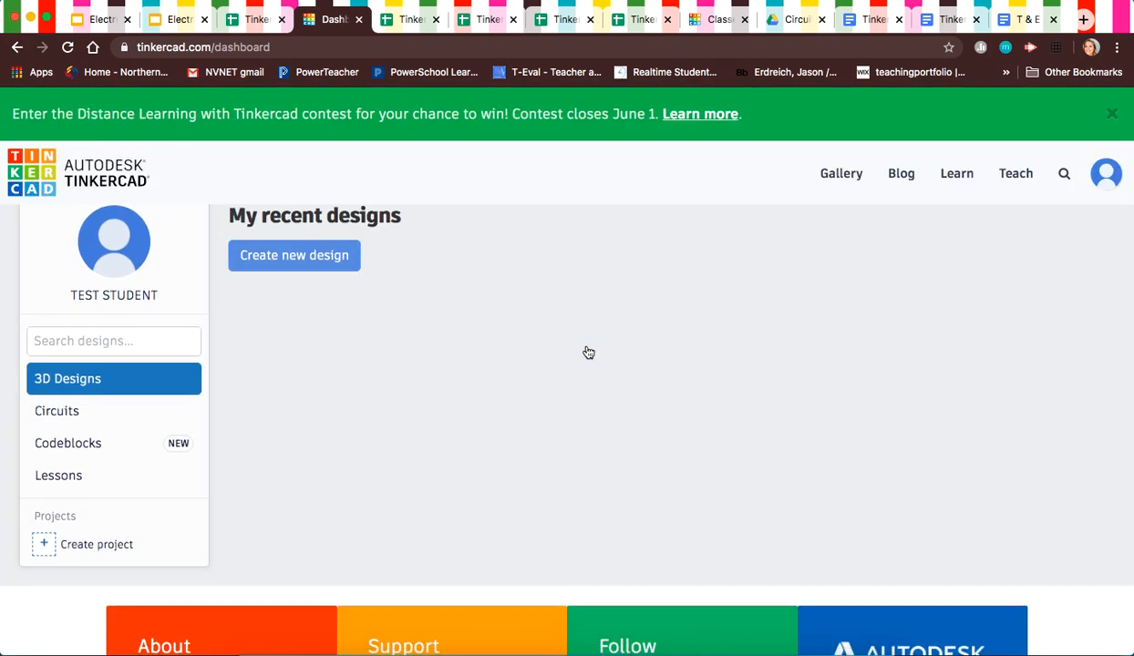
{"action": "scroll", "coordinate": [588, 352], "scroll_direction": "up", "scroll_amount": 1}
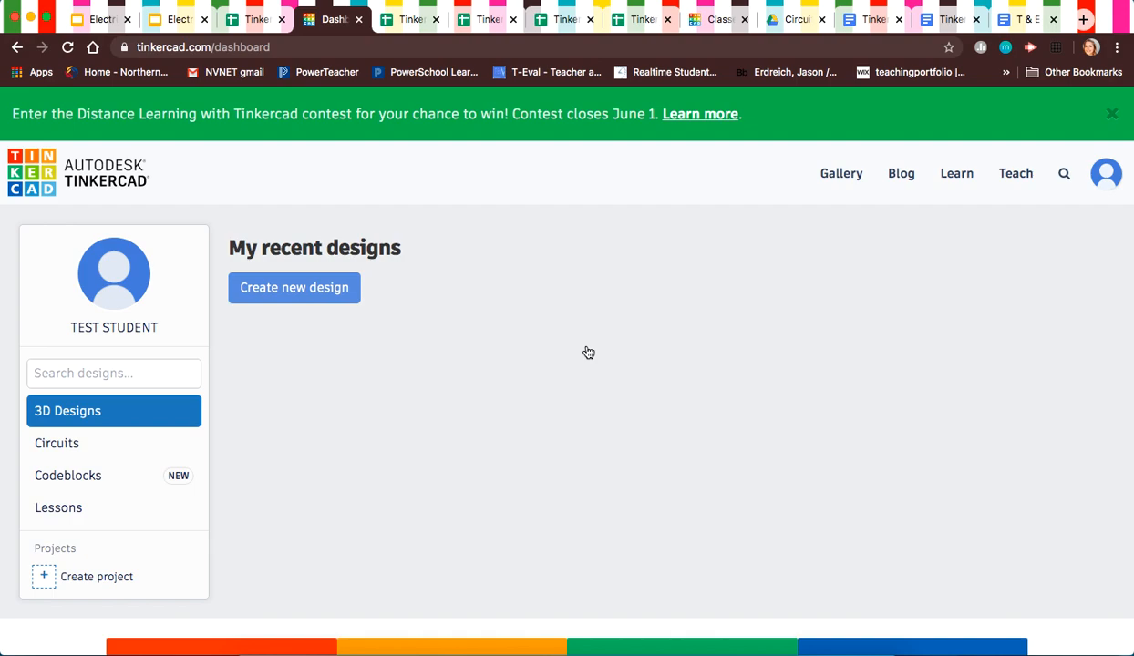
{"action": "left_click", "coordinate": [66, 447]}
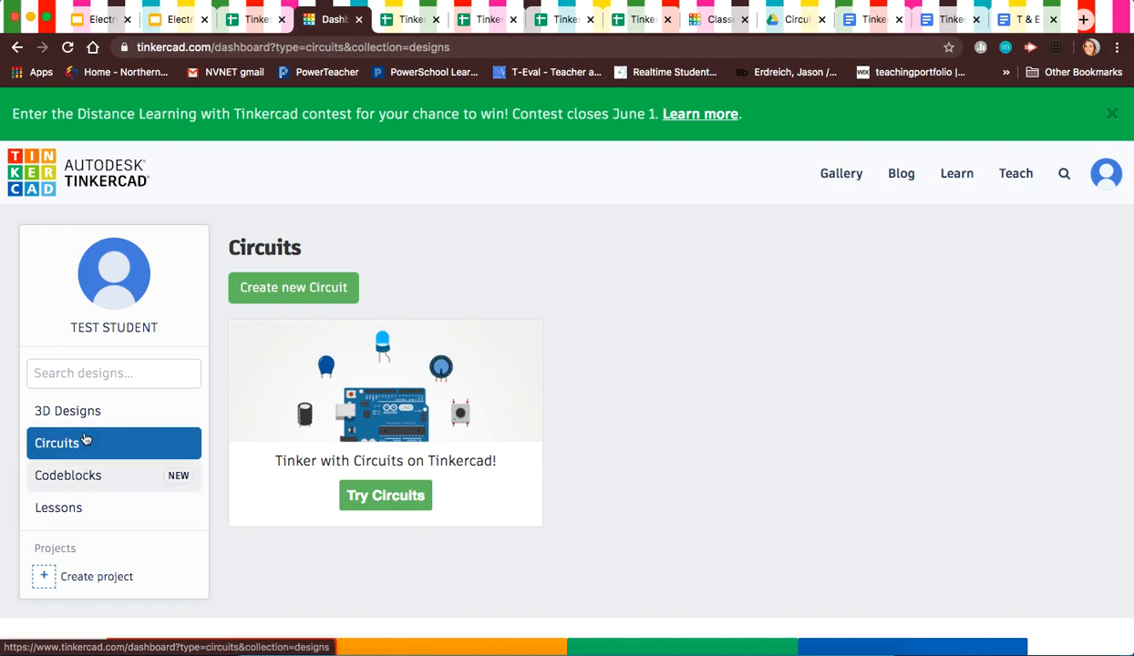
Step: Create a new circuit and rename it from 'Incredible Esboo' to 'Circuit #1'
{"action": "left_click", "coordinate": [296, 294]}
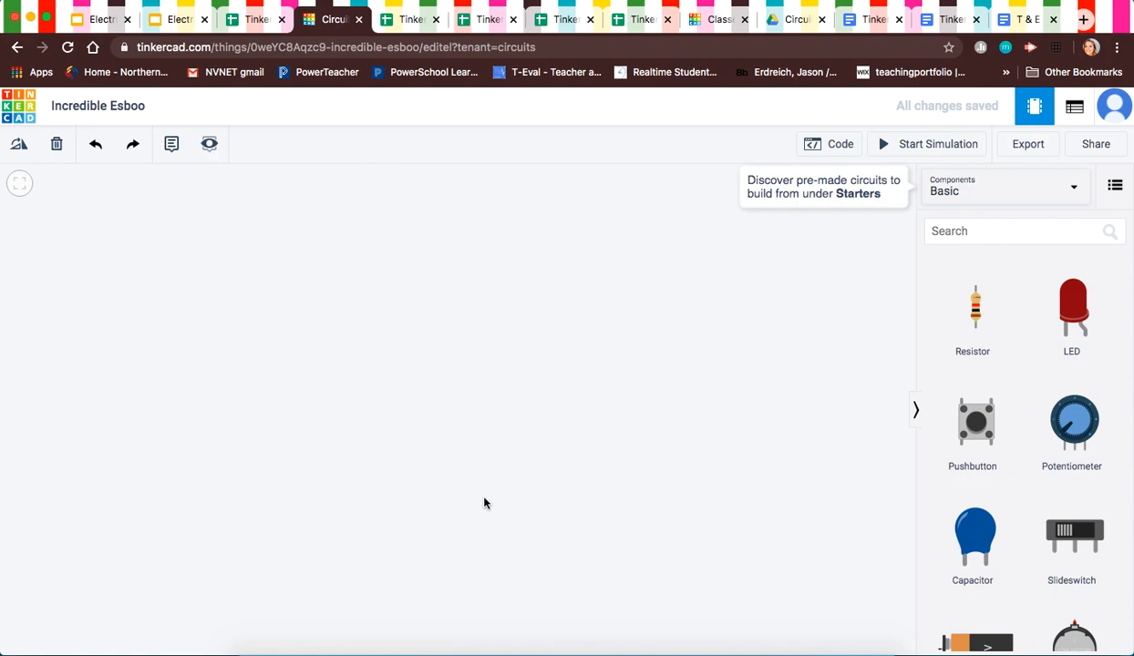
{"action": "left_click", "coordinate": [131, 111]}
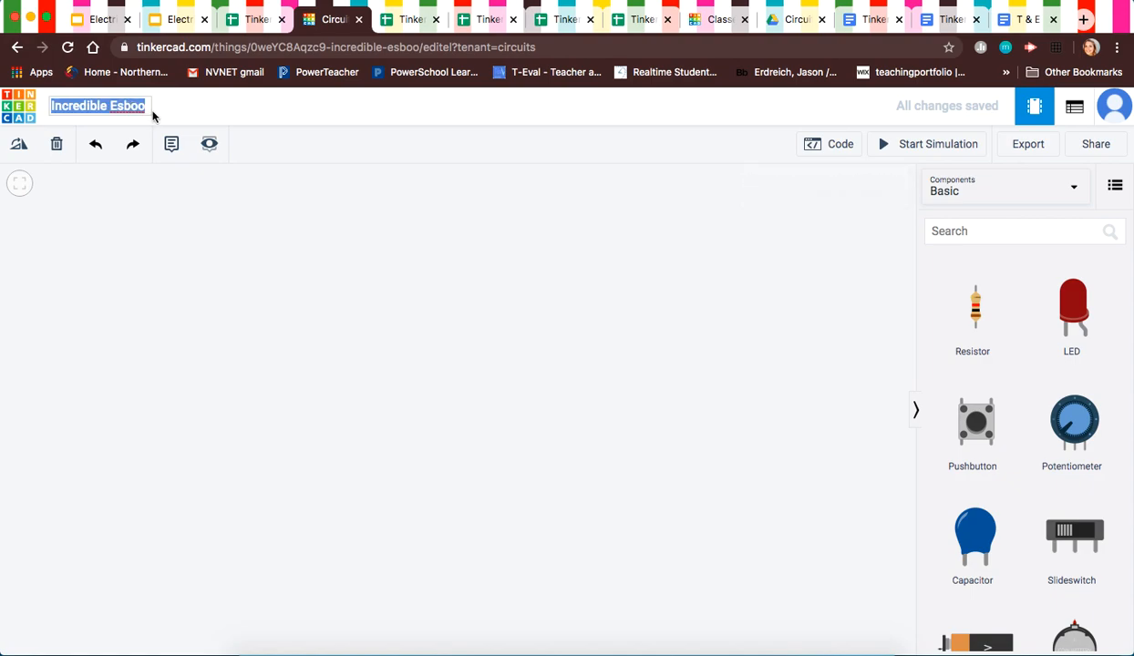
{"action": "left_click", "coordinate": [176, 328]}
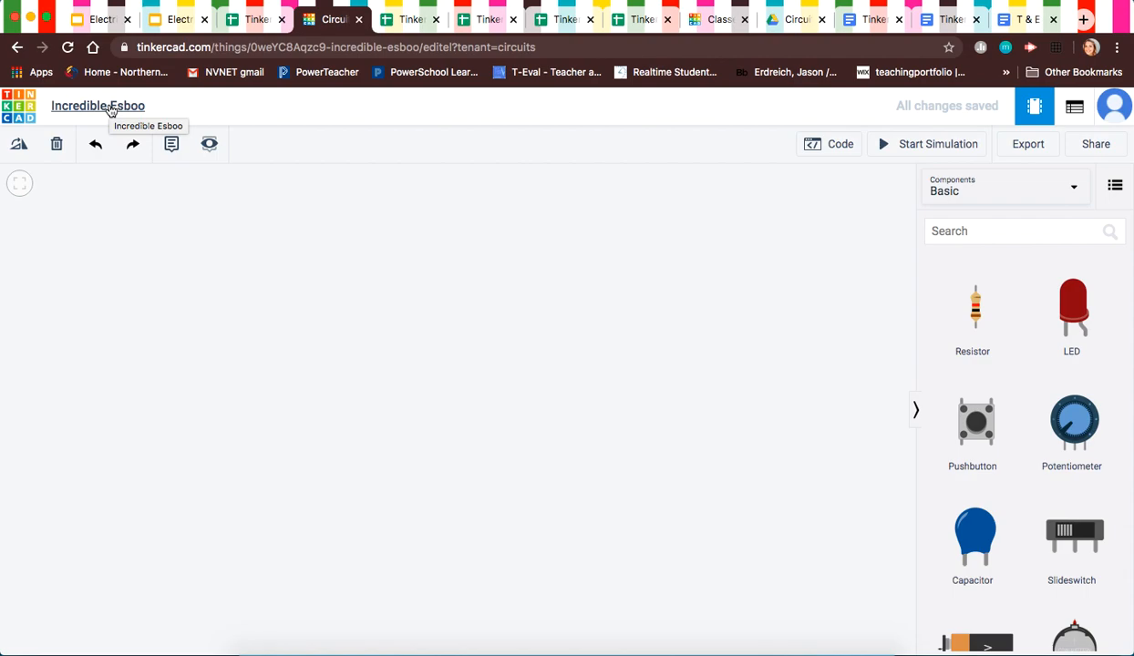
{"action": "left_click", "coordinate": [110, 109]}
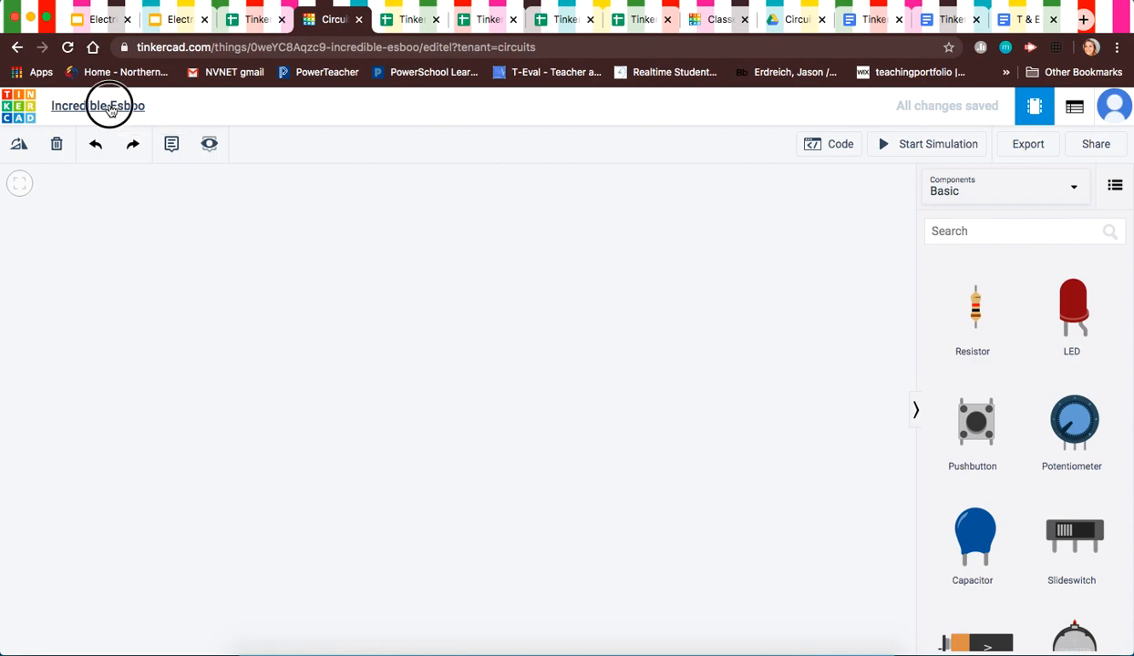
{"action": "type", "text": "Circuit #1"}
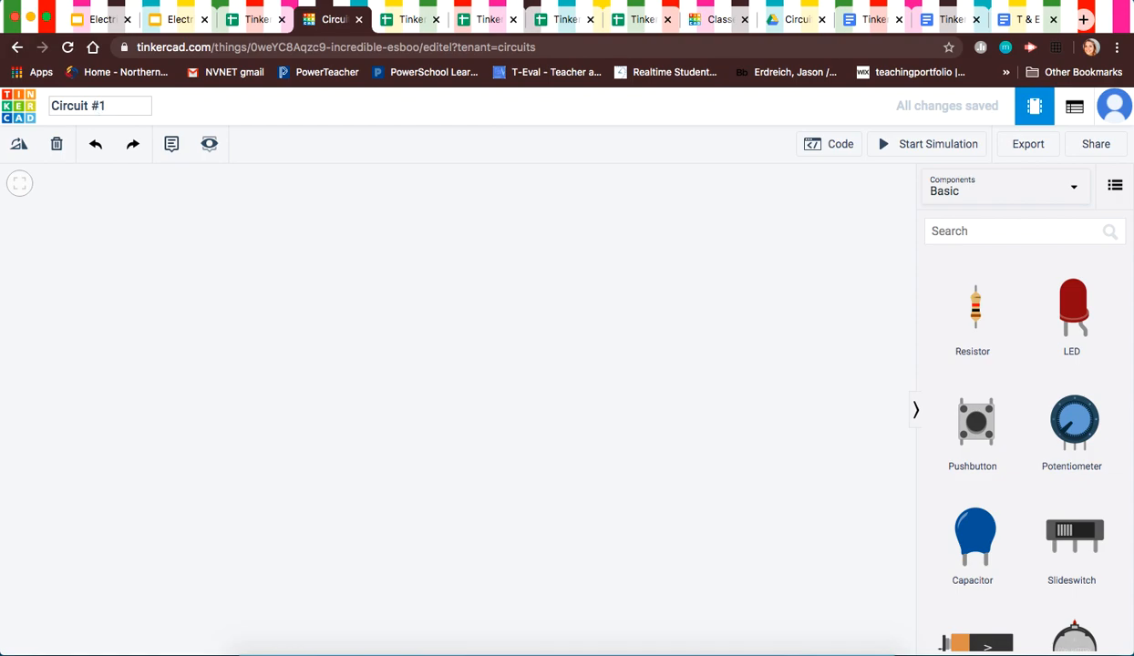
Step: Confirm the title 'Circuit #1' and place a 9V battery on the left of the workplane
{"action": "left_click", "coordinate": [151, 242]}
{"action": "scroll", "coordinate": [1030, 570], "scroll_direction": "down", "scroll_amount": 7}
{"action": "scroll", "coordinate": [1029, 569], "scroll_direction": "up", "scroll_amount": 5}
{"action": "scroll", "coordinate": [1030, 570], "scroll_direction": "down", "scroll_amount": 7}
{"action": "scroll", "coordinate": [1030, 572], "scroll_direction": "down", "scroll_amount": 3}
{"action": "scroll", "coordinate": [1030, 571], "scroll_direction": "up", "scroll_amount": 9}
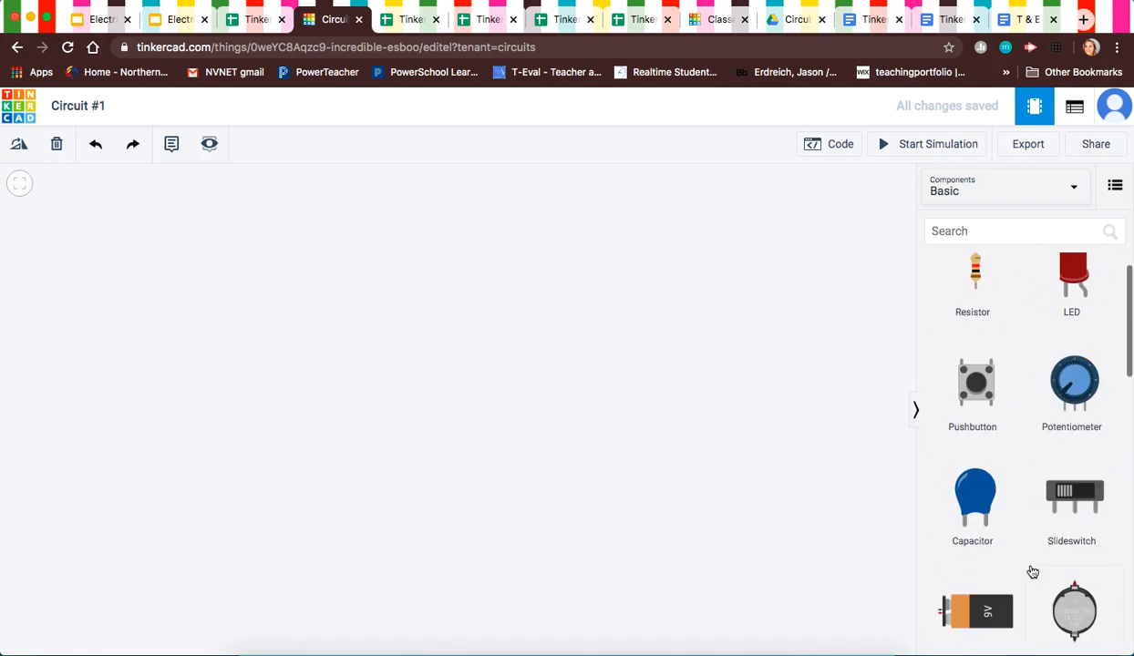
{"action": "scroll", "coordinate": [1030, 571], "scroll_direction": "down", "scroll_amount": 2}
{"action": "left_click_drag", "start_coordinate": [953, 483], "coordinate": [423, 458]}
{"action": "left_click_drag", "start_coordinate": [545, 464], "coordinate": [254, 414]}
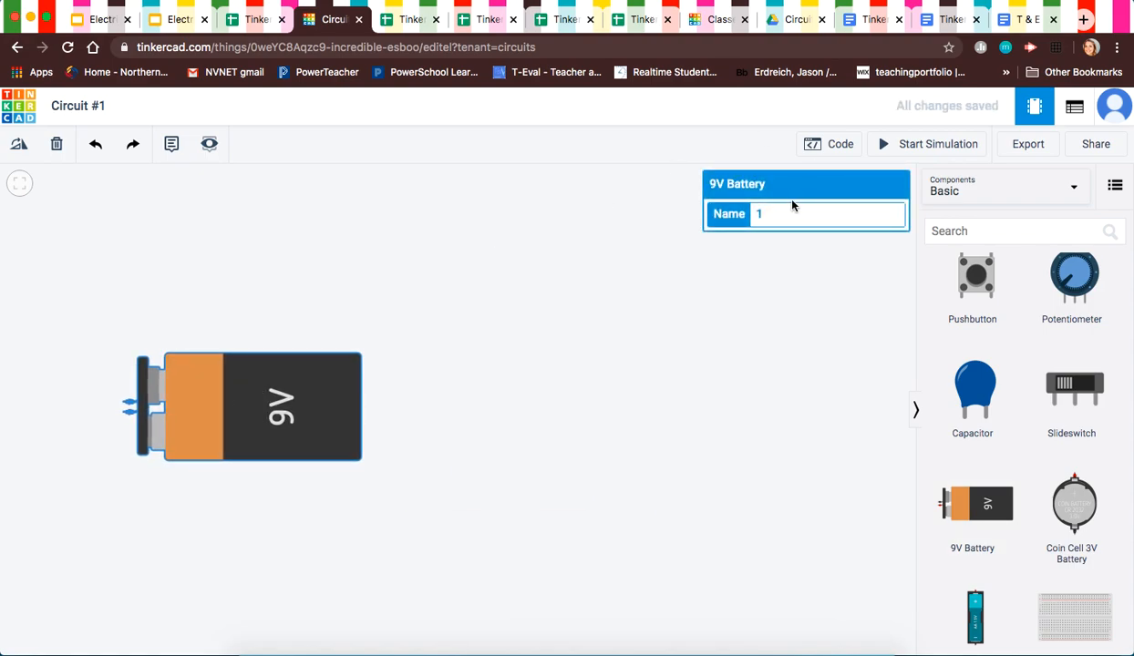
Step: Rotate the 9V battery upright and move it toward the left middle
{"action": "left_click", "coordinate": [288, 394]}
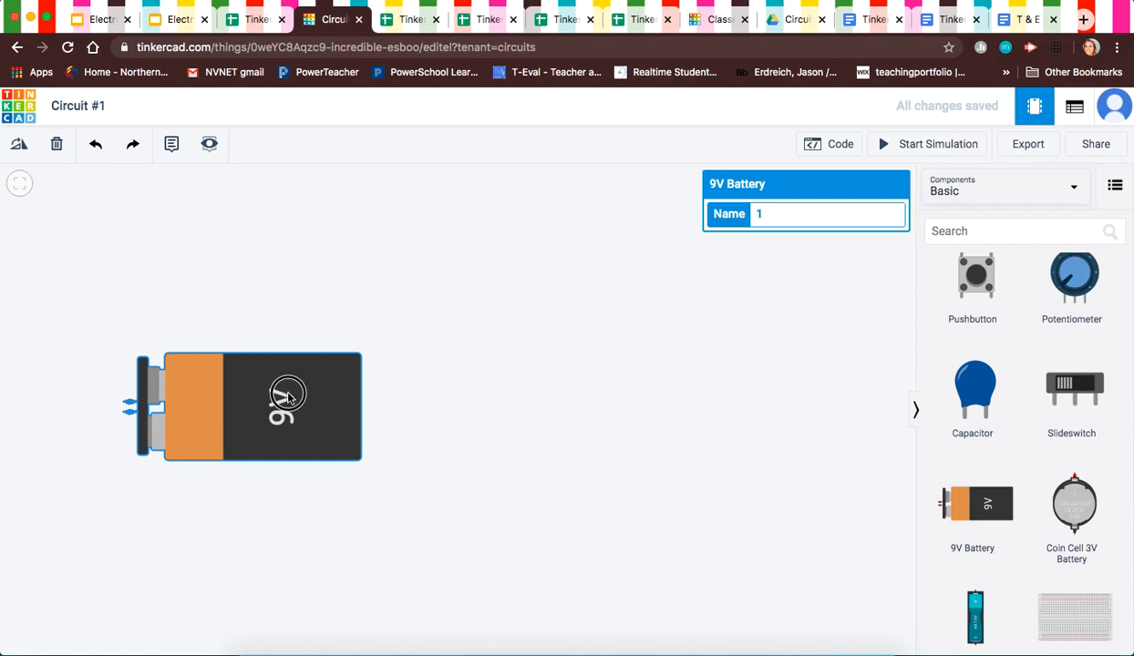
{"action": "left_click", "coordinate": [20, 144]}
{"action": "left_click", "coordinate": [21, 146]}
{"action": "left_click", "coordinate": [21, 147]}
{"action": "left_click", "coordinate": [21, 147]}
{"action": "left_click", "coordinate": [21, 147]}
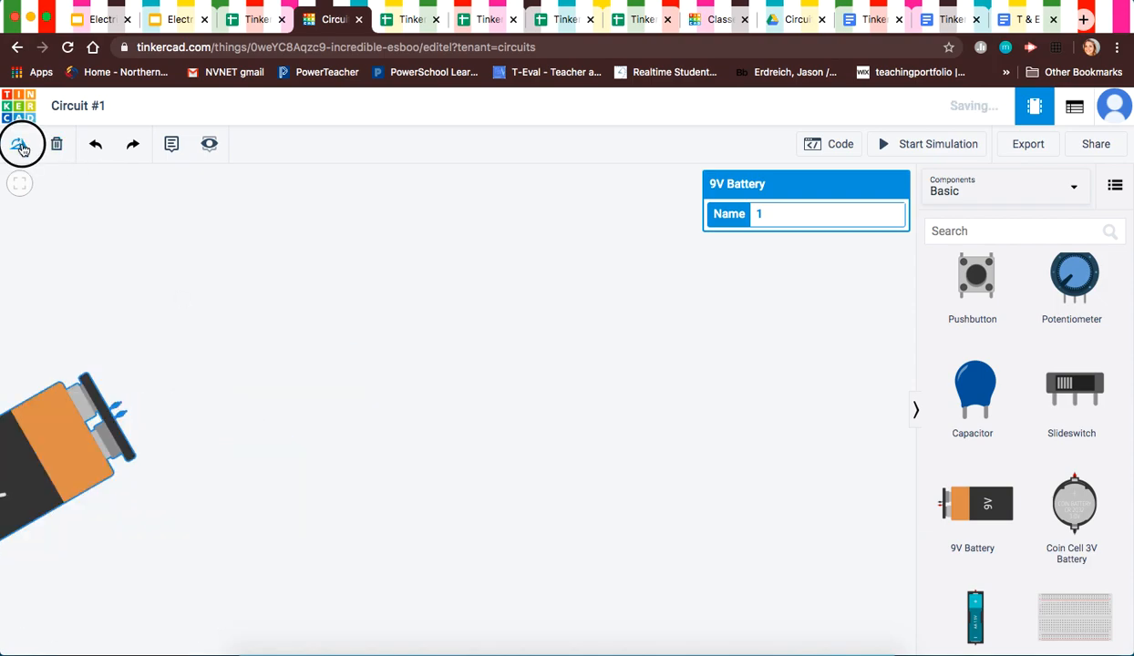
{"action": "left_click", "coordinate": [21, 147]}
{"action": "left_click", "coordinate": [21, 147]}
{"action": "left_click", "coordinate": [21, 147]}
{"action": "left_click", "coordinate": [21, 147]}
{"action": "left_click", "coordinate": [21, 146]}
{"action": "left_click", "coordinate": [21, 147]}
{"action": "left_click", "coordinate": [21, 147]}
{"action": "left_click", "coordinate": [21, 147]}
{"action": "left_click", "coordinate": [21, 147]}
{"action": "left_click", "coordinate": [21, 147]}
{"action": "left_click", "coordinate": [123, 483]}
{"action": "left_click_drag", "start_coordinate": [123, 483], "coordinate": [206, 386]}
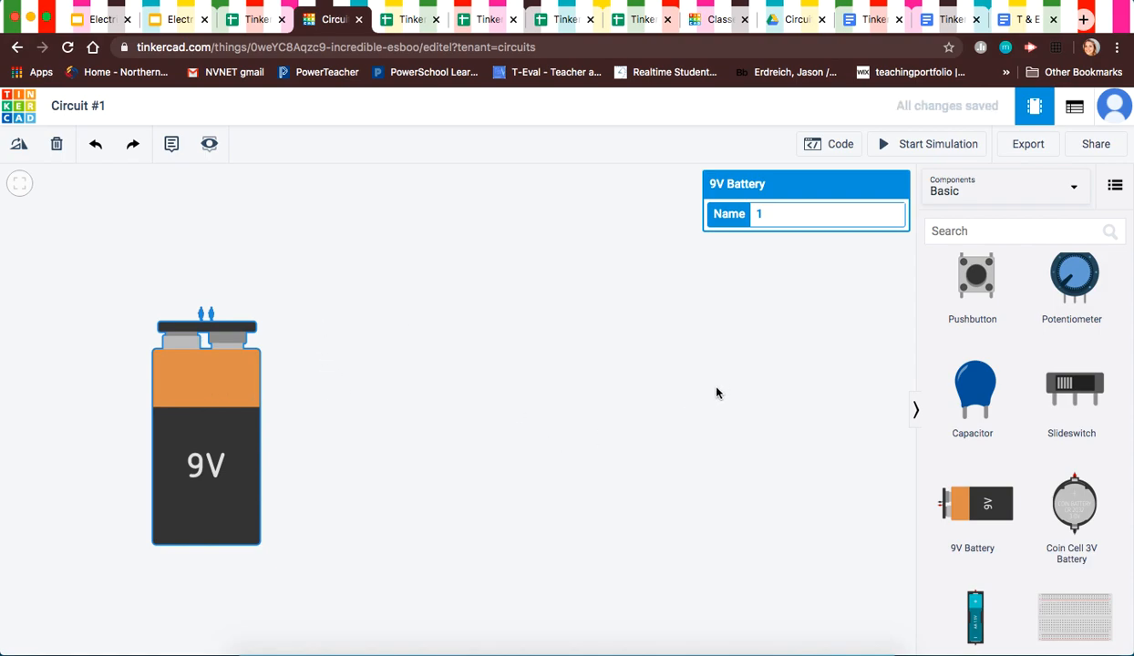
Step: Browse the Components panel and component sets, then return to the top of Basic
{"action": "left_click", "coordinate": [995, 230]}
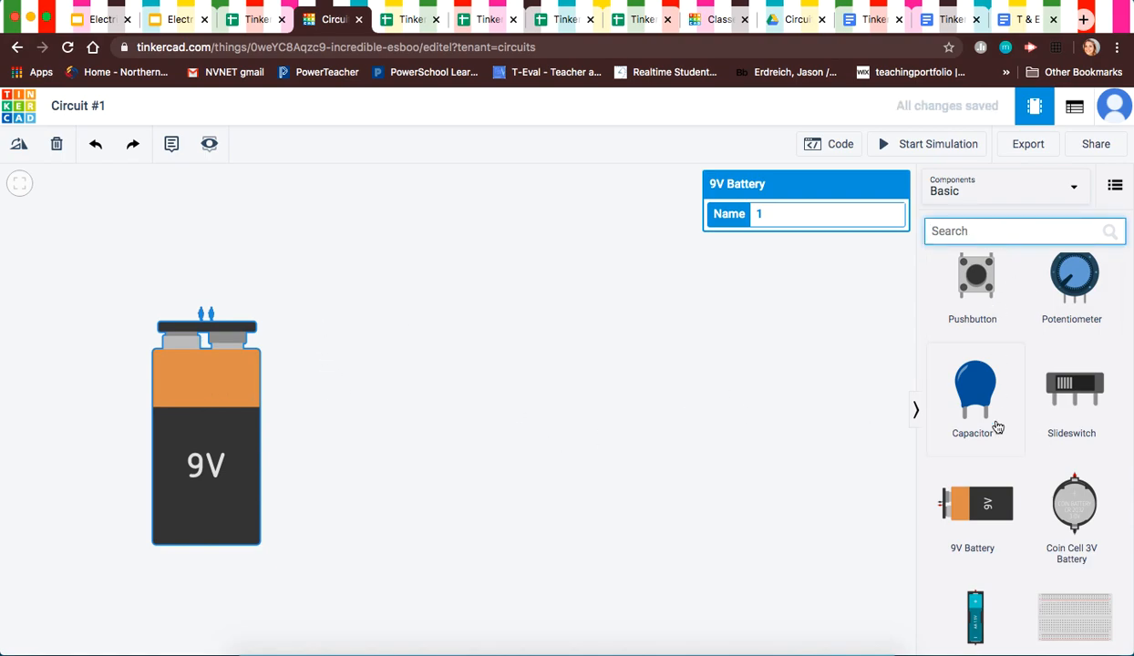
{"action": "scroll", "coordinate": [997, 419], "scroll_direction": "down", "scroll_amount": 10}
{"action": "scroll", "coordinate": [998, 441], "scroll_direction": "down", "scroll_amount": 2}
{"action": "scroll", "coordinate": [998, 442], "scroll_direction": "up", "scroll_amount": 4}
{"action": "scroll", "coordinate": [1002, 447], "scroll_direction": "down", "scroll_amount": 5}
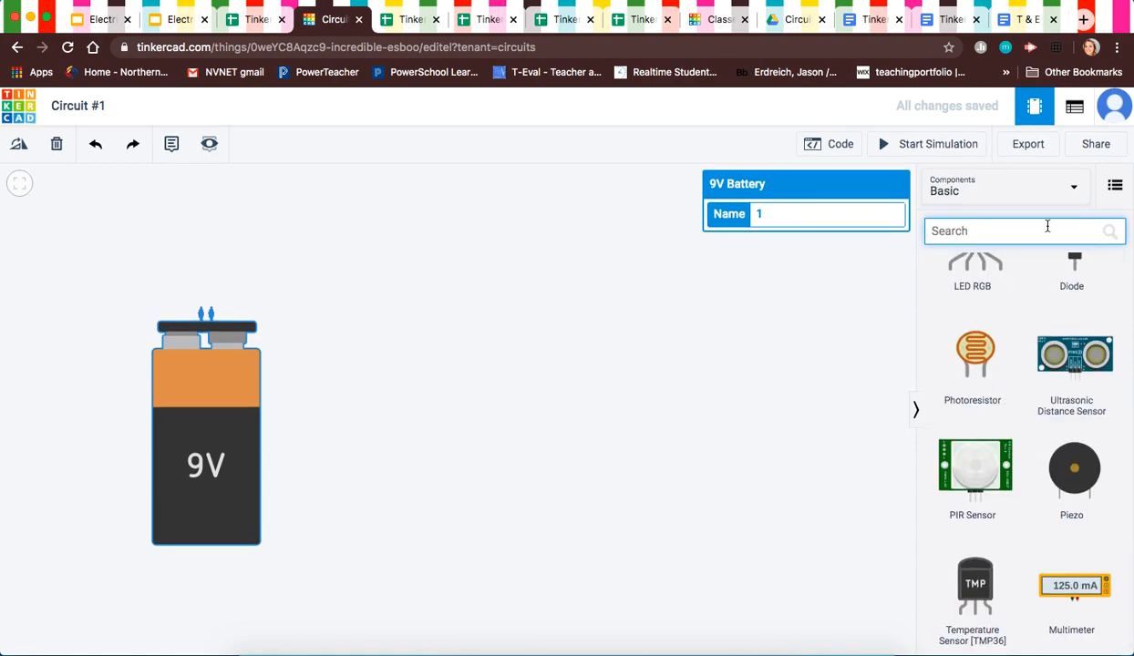
{"action": "scroll", "coordinate": [974, 392], "scroll_direction": "up", "scroll_amount": 2}
{"action": "scroll", "coordinate": [973, 391], "scroll_direction": "down", "scroll_amount": 2}
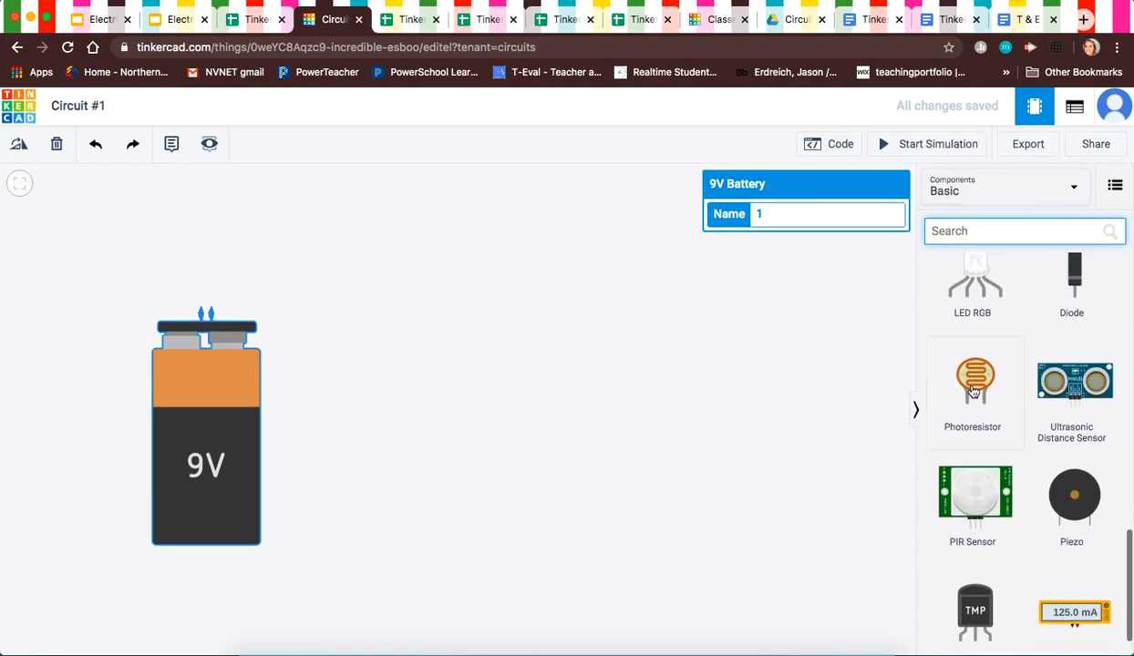
{"action": "scroll", "coordinate": [973, 392], "scroll_direction": "up", "scroll_amount": 4}
{"action": "scroll", "coordinate": [973, 391], "scroll_direction": "up", "scroll_amount": 2}
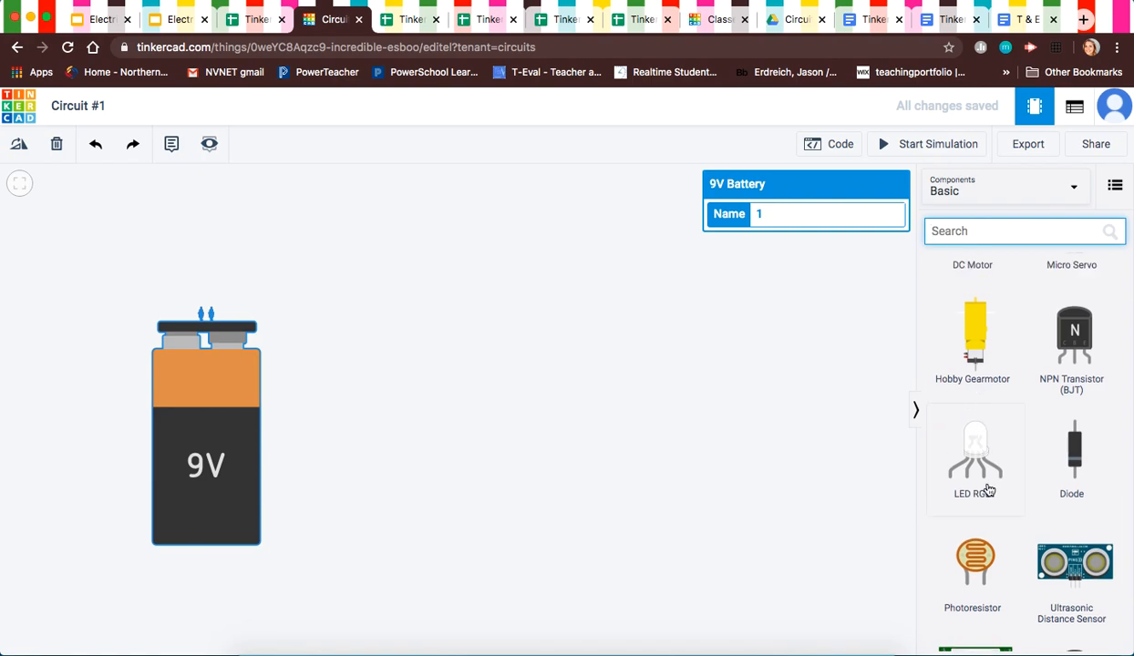
{"action": "scroll", "coordinate": [985, 456], "scroll_direction": "up", "scroll_amount": 3}
{"action": "scroll", "coordinate": [989, 491], "scroll_direction": "up", "scroll_amount": 5}
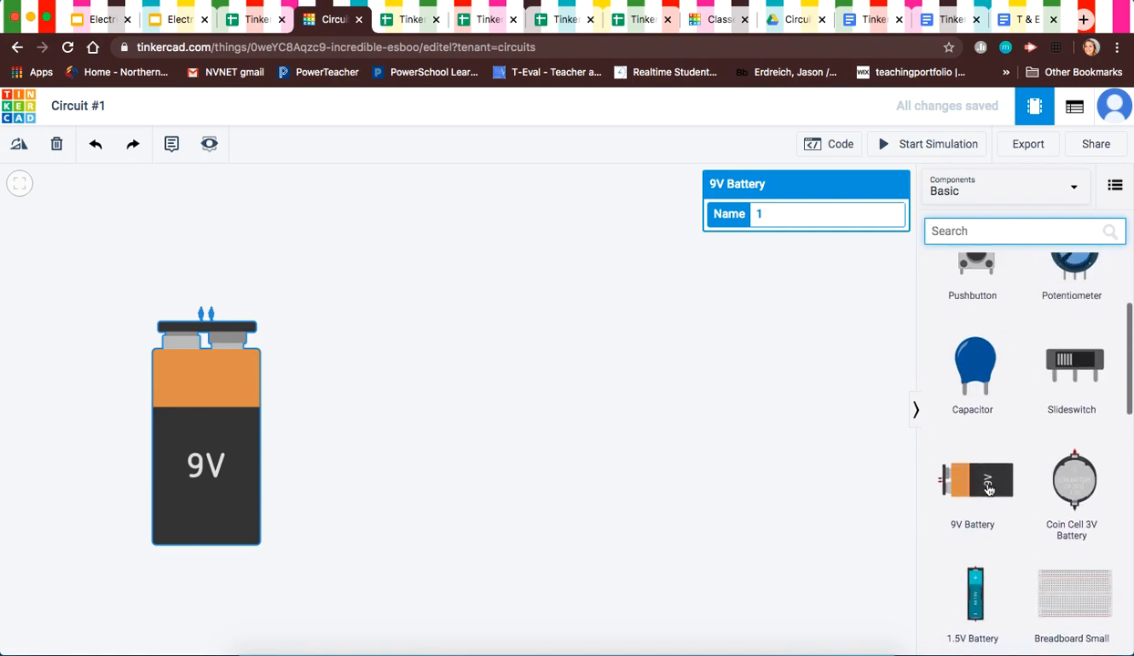
{"action": "scroll", "coordinate": [989, 490], "scroll_direction": "up", "scroll_amount": 2}
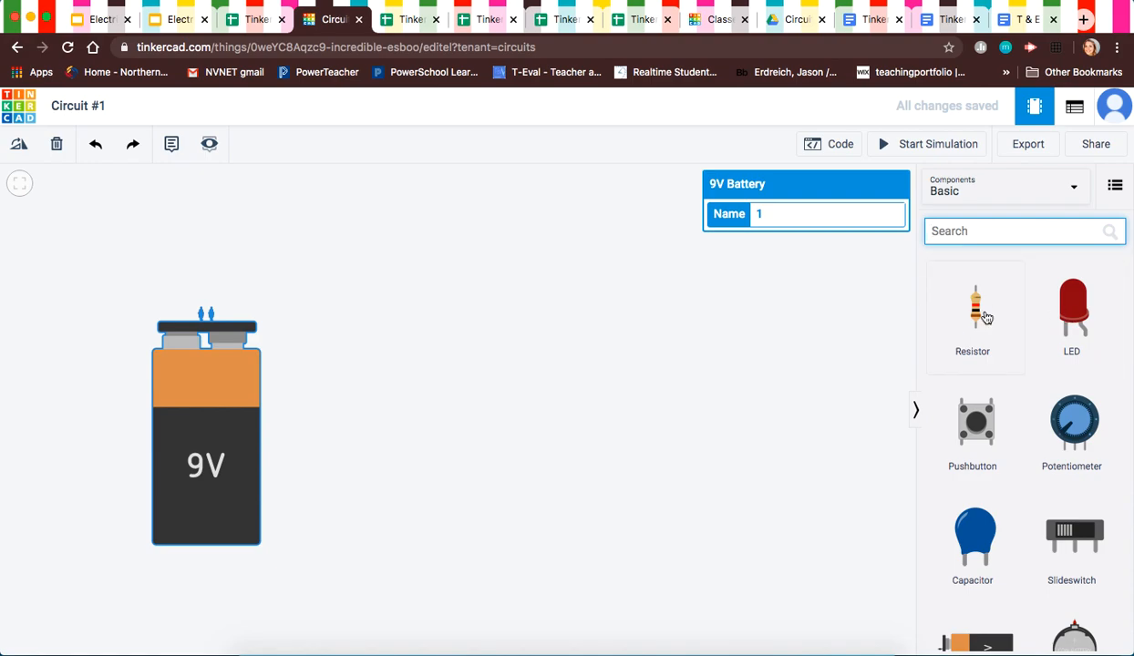
{"action": "scroll", "coordinate": [984, 316], "scroll_direction": "down", "scroll_amount": 8}
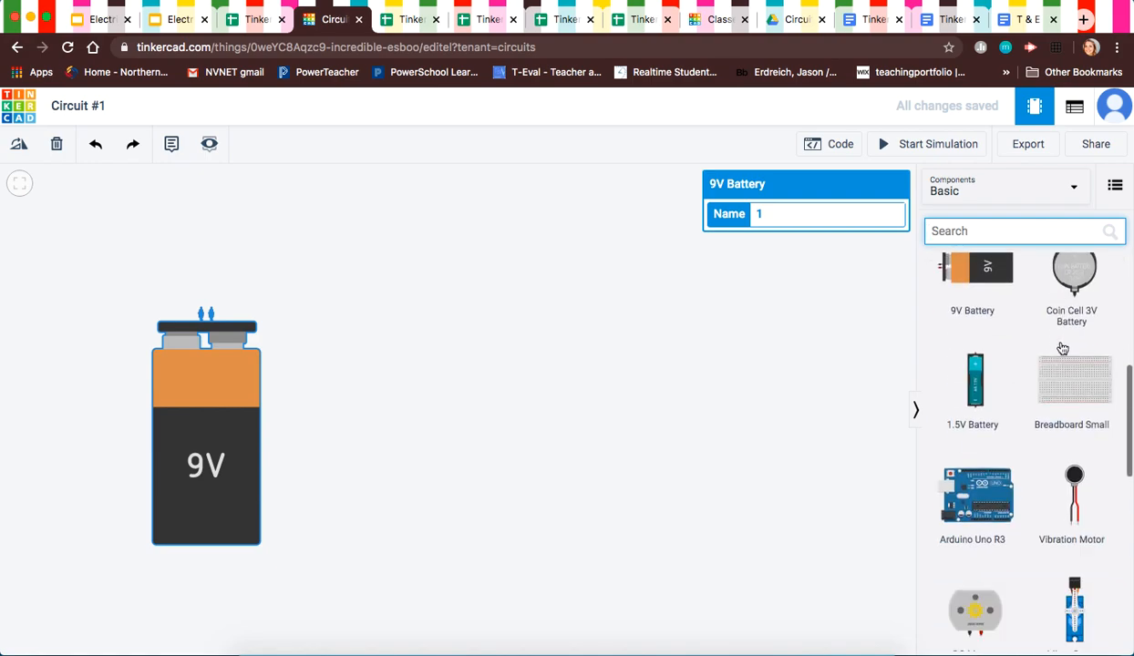
{"action": "left_click", "coordinate": [1071, 188]}
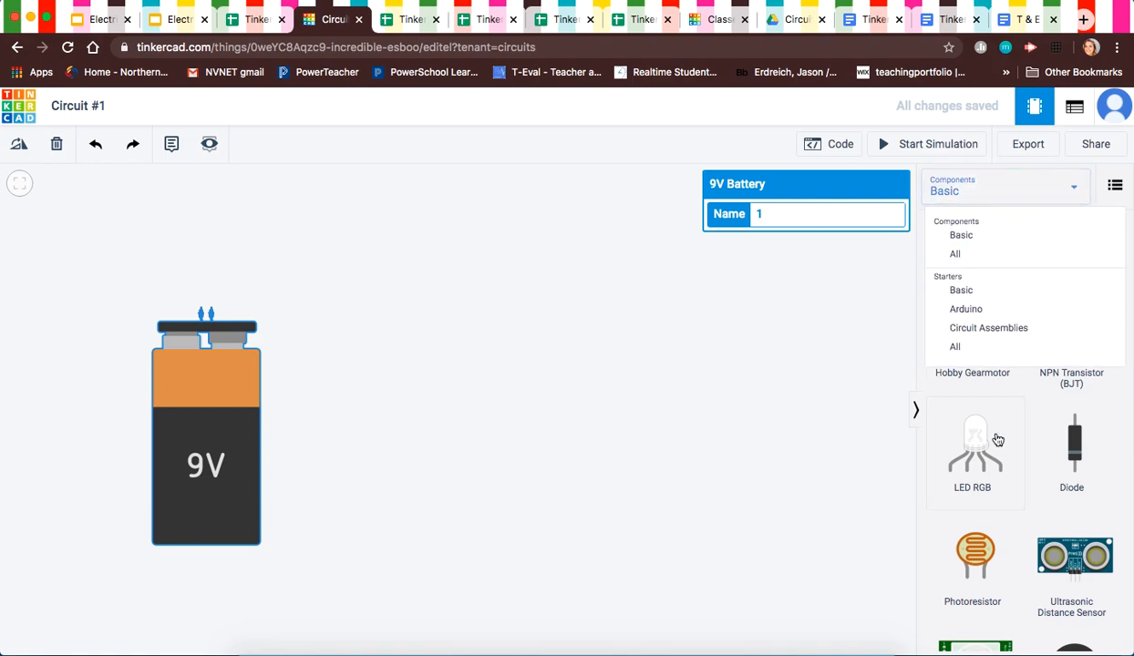
{"action": "left_click", "coordinate": [781, 324]}
{"action": "scroll", "coordinate": [1014, 353], "scroll_direction": "up", "scroll_amount": 10}
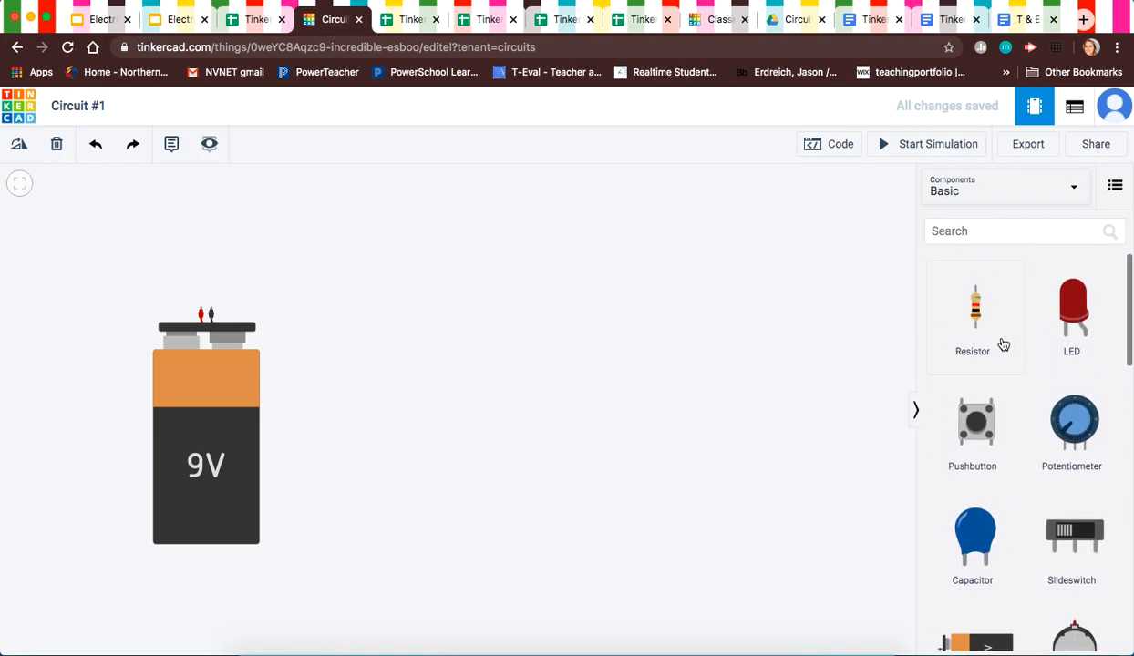
Step: Add a 220 Ω resistor beside the battery, shift it up-left, and drag in a second resistor
{"action": "left_click_drag", "start_coordinate": [981, 322], "coordinate": [499, 321]}
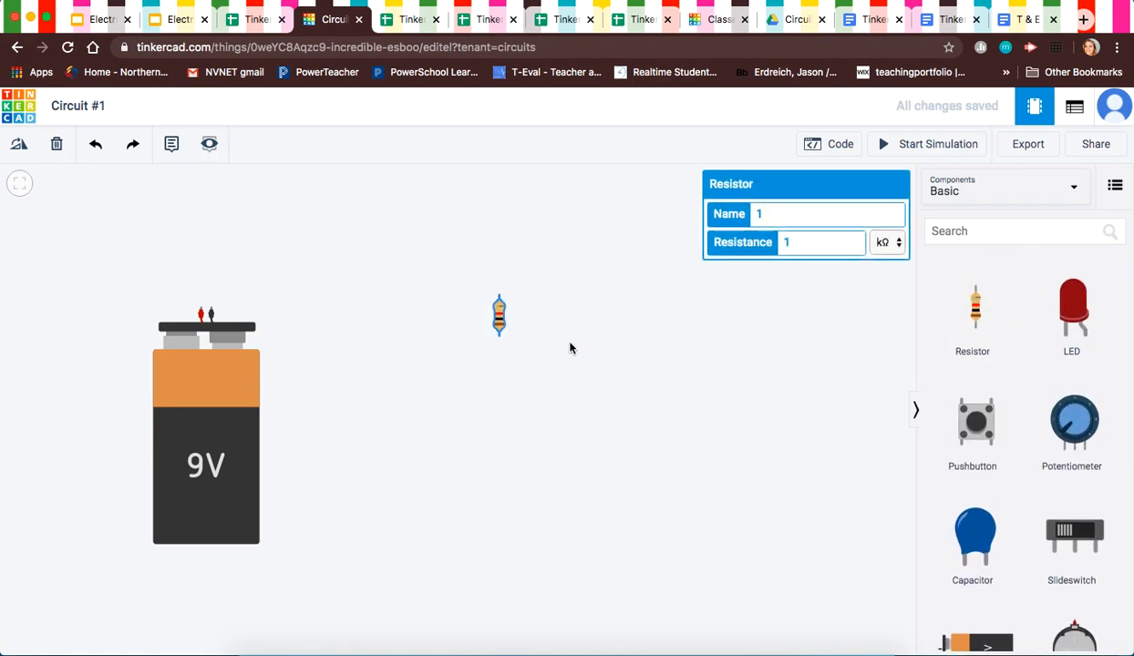
{"action": "left_click", "coordinate": [827, 246]}
{"action": "key", "text": "BackSpace"}
{"action": "left_click", "coordinate": [886, 243]}
{"action": "left_click", "coordinate": [882, 227]}
{"action": "left_click", "coordinate": [786, 246]}
{"action": "key", "text": "BackSpace"}
{"action": "key", "text": "BackSpace"}
{"action": "key", "text": "BackSpace"}
{"action": "type", "text": "220"}
{"action": "left_click", "coordinate": [752, 339]}
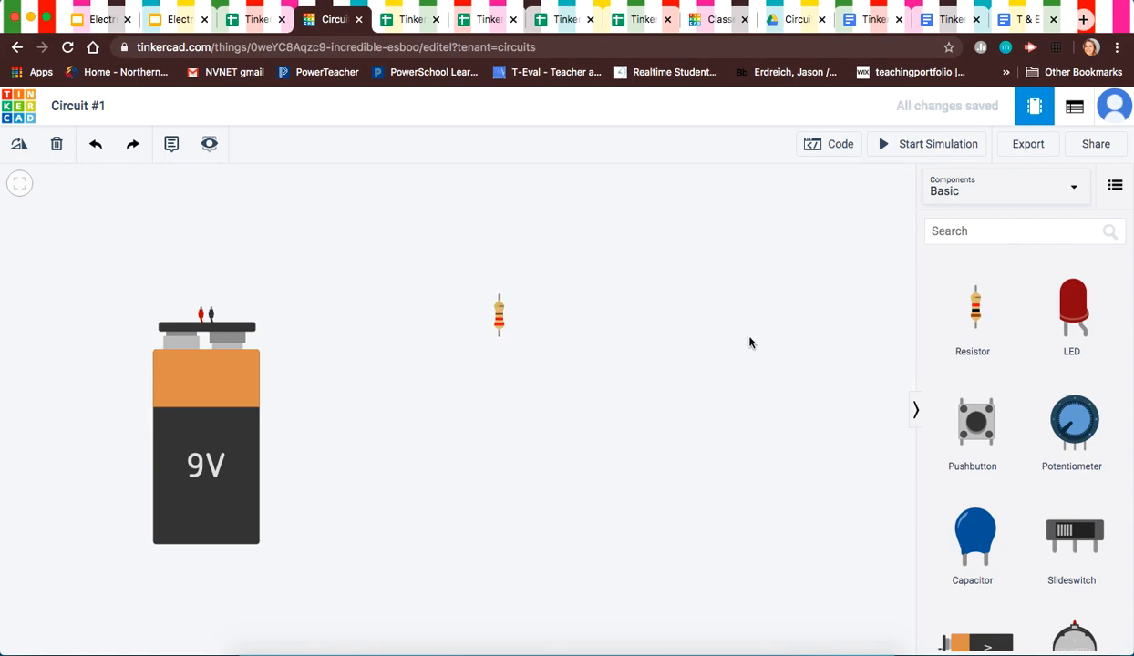
{"action": "left_click_drag", "start_coordinate": [508, 326], "coordinate": [323, 281]}
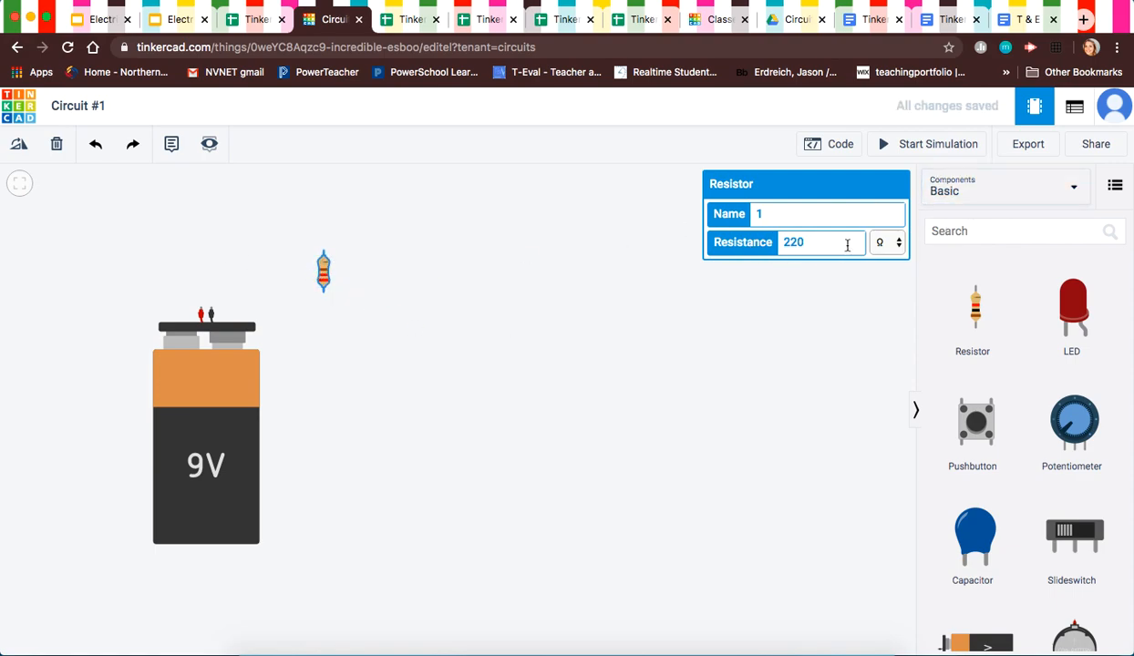
{"action": "left_click_drag", "start_coordinate": [973, 305], "coordinate": [414, 313]}
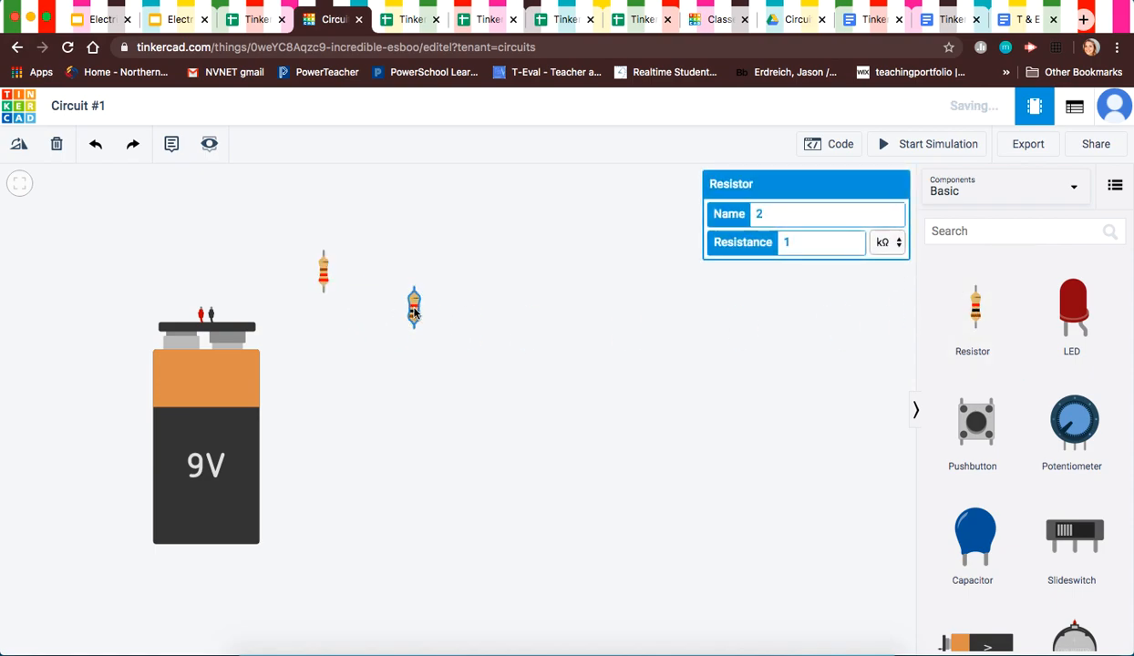
Step: Set the second resistor to 6.8 kΩ, line it up beside the first, and add a red LED
{"action": "left_click", "coordinate": [880, 243]}
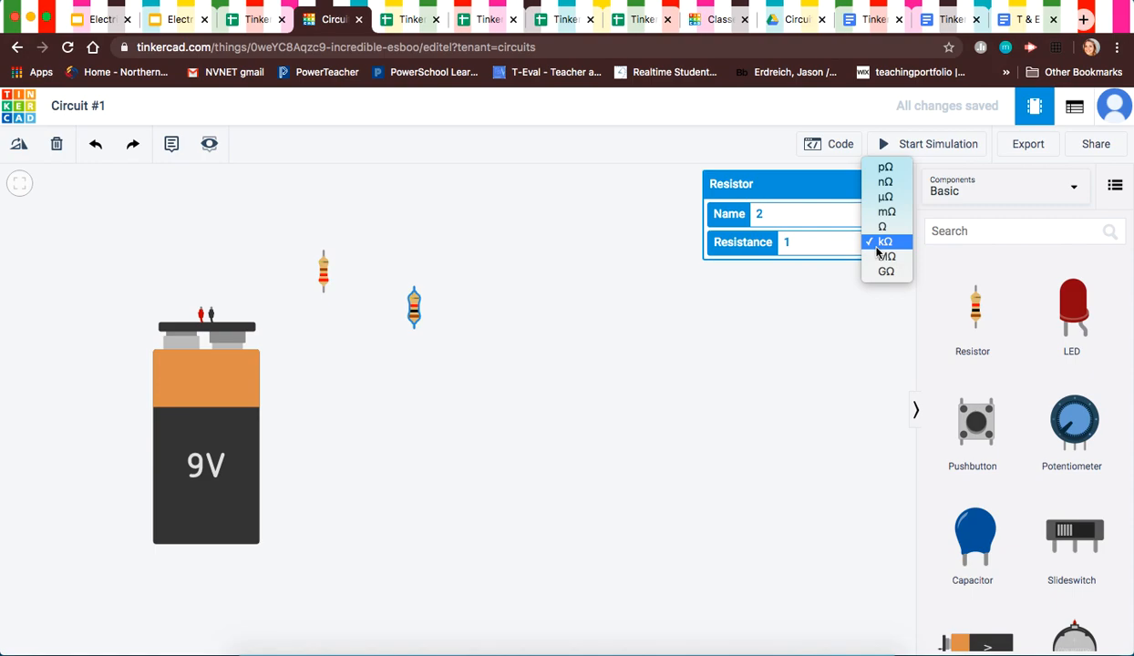
{"action": "left_click", "coordinate": [817, 241]}
{"action": "left_click", "coordinate": [785, 242]}
{"action": "key", "text": "BackSpace"}
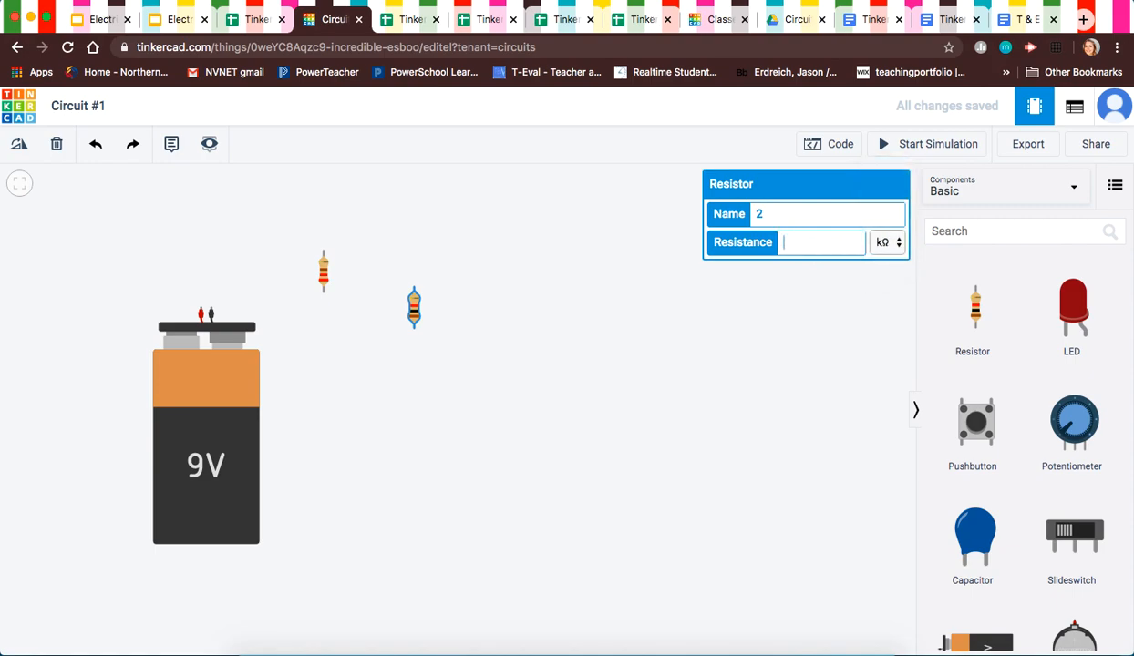
{"action": "type", "text": "6.8"}
{"action": "left_click_drag", "start_coordinate": [411, 311], "coordinate": [399, 273]}
{"action": "left_click", "coordinate": [510, 376]}
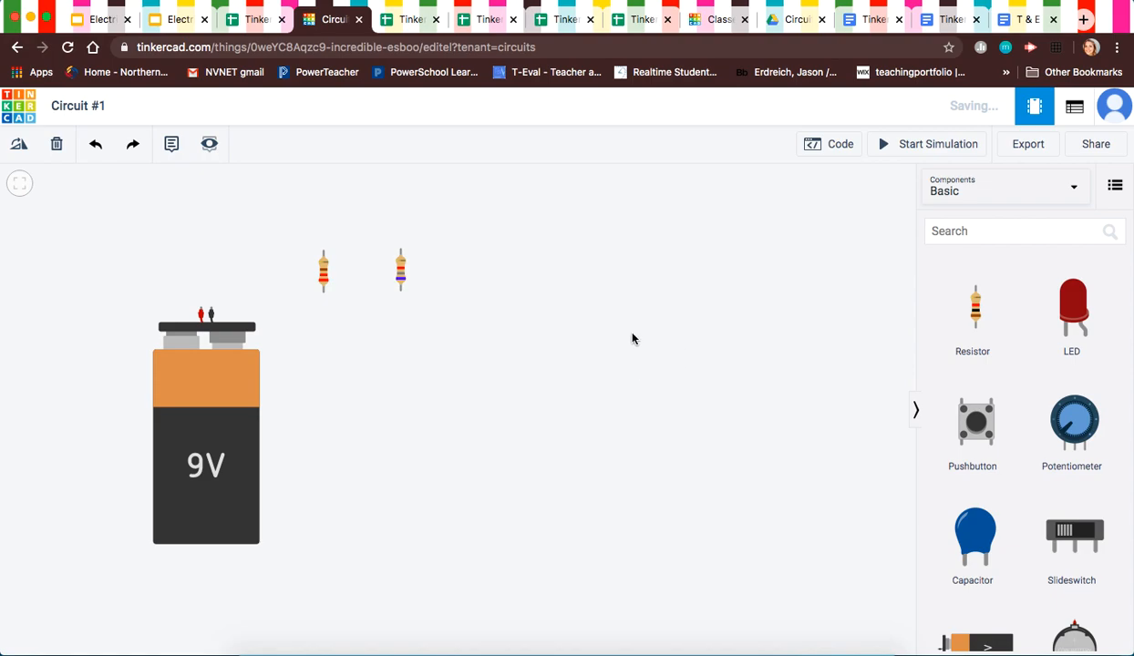
{"action": "left_click", "coordinate": [400, 272]}
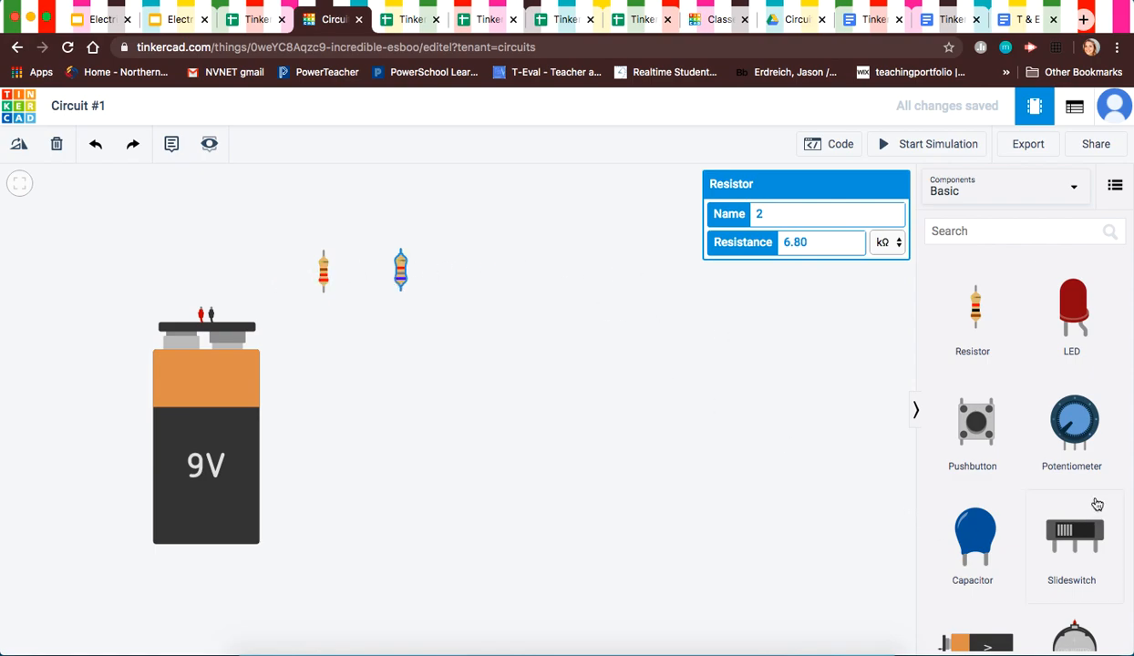
{"action": "left_click", "coordinate": [1061, 318]}
{"action": "left_click", "coordinate": [491, 354]}
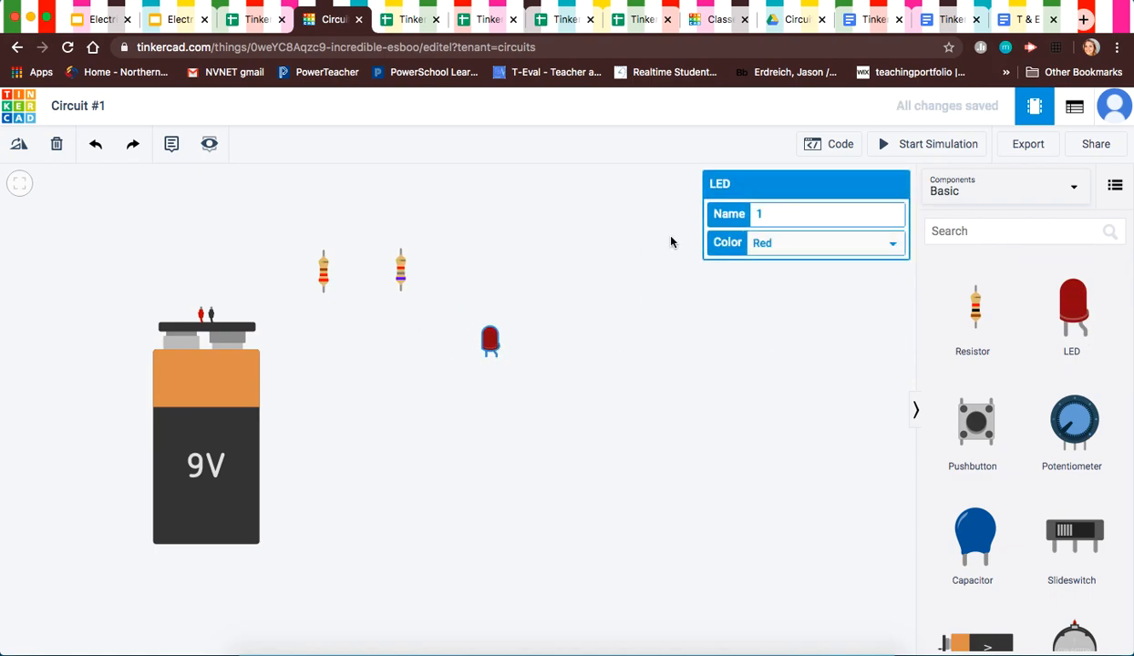
Step: Switch the LED's Color setting from red to Green
{"action": "left_click", "coordinate": [896, 248]}
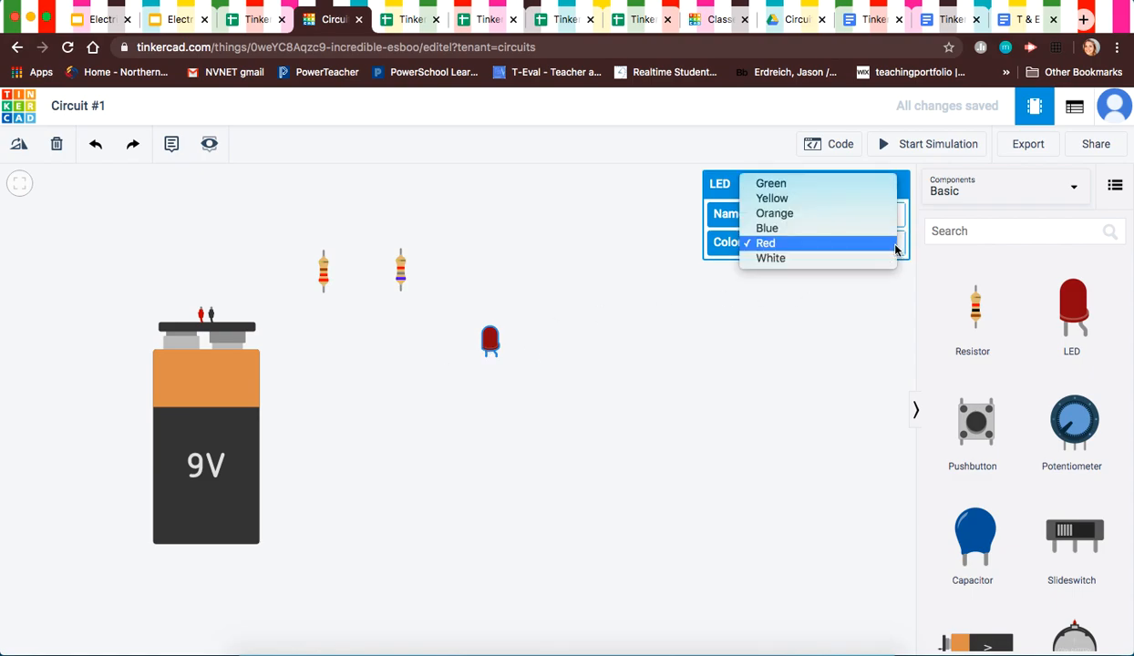
{"action": "left_click", "coordinate": [809, 186]}
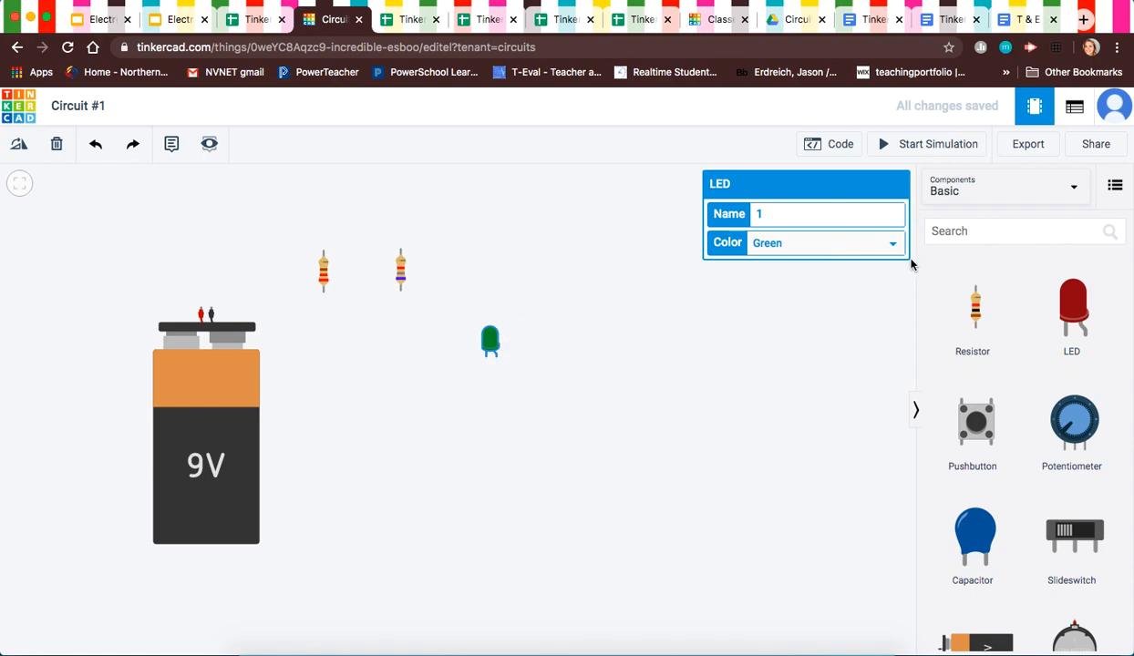
{"action": "left_click", "coordinate": [891, 243]}
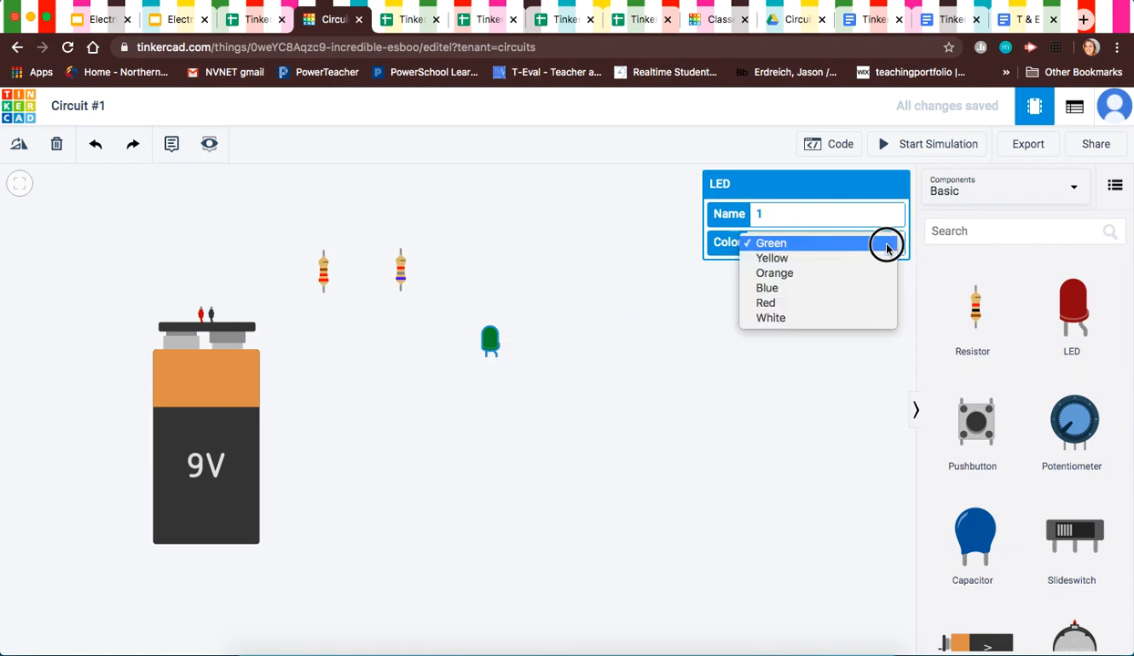
{"action": "left_click", "coordinate": [824, 364]}
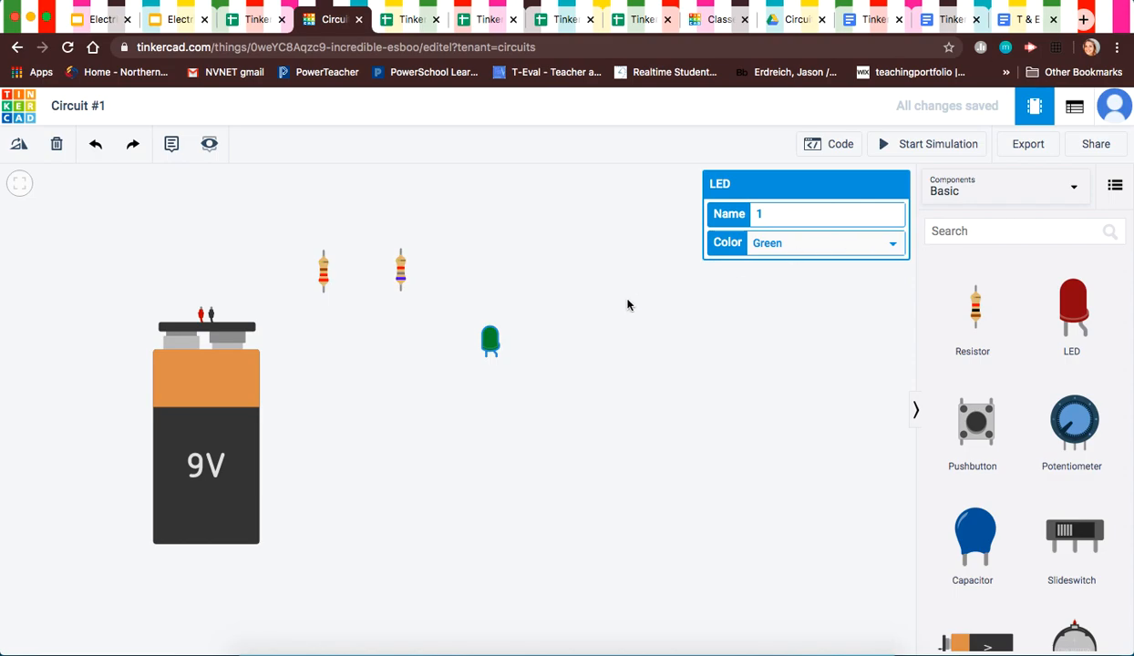
Step: Raise the green LED and route a wire from its anode around the resistors to the battery's negative terminal
{"action": "left_click_drag", "start_coordinate": [490, 334], "coordinate": [547, 230]}
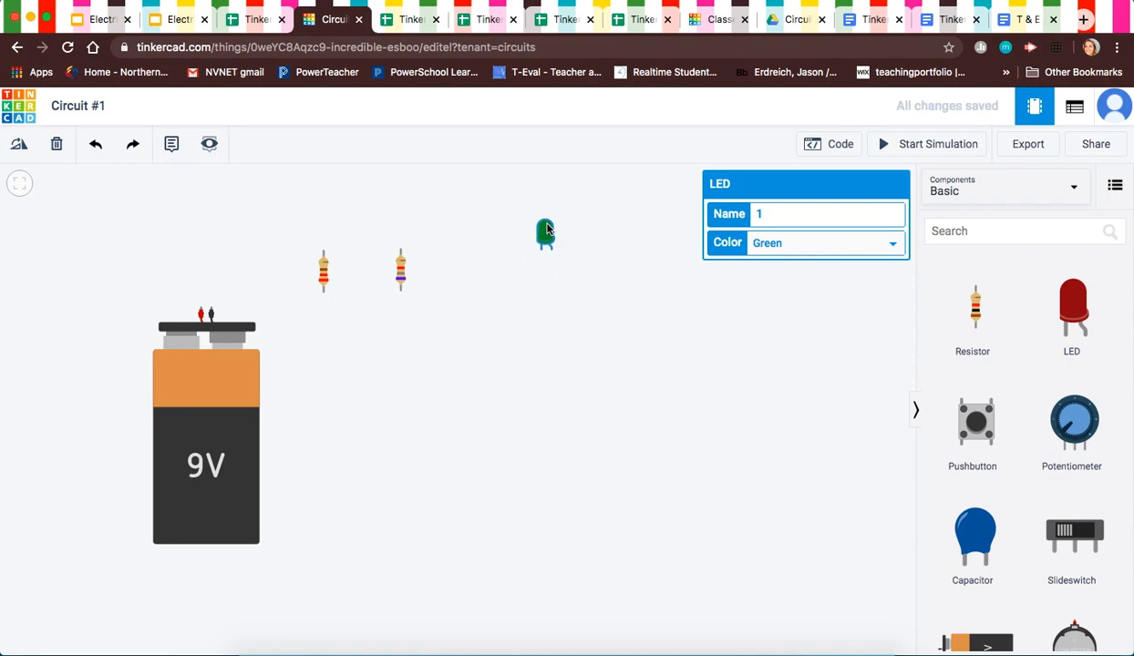
{"action": "left_click", "coordinate": [580, 272]}
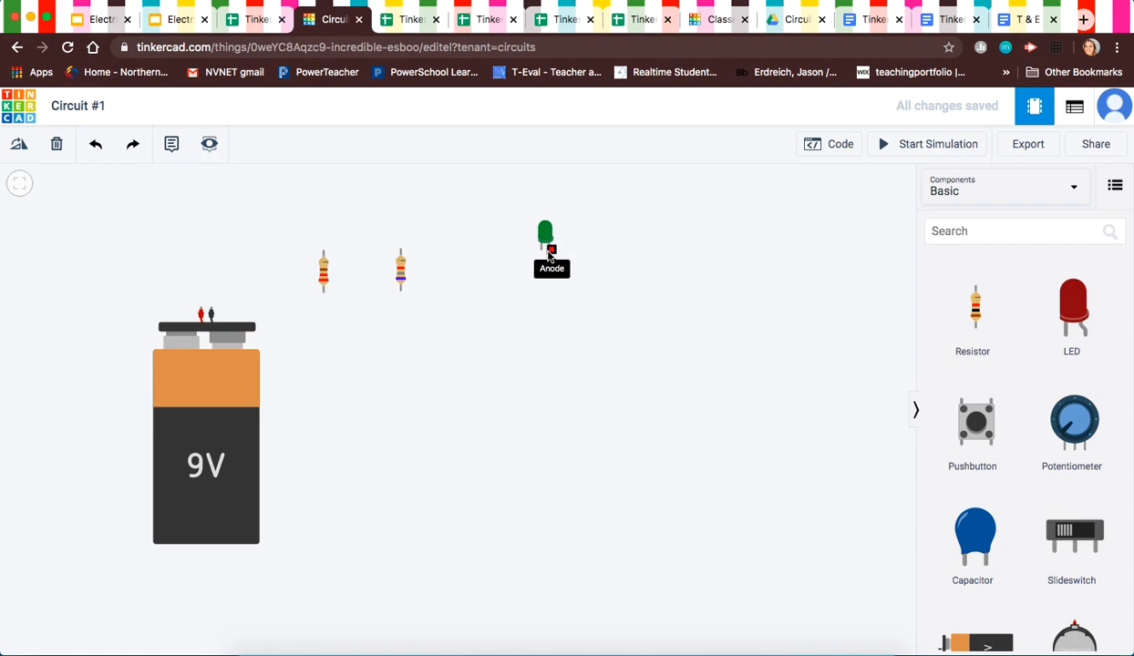
{"action": "left_click", "coordinate": [551, 251]}
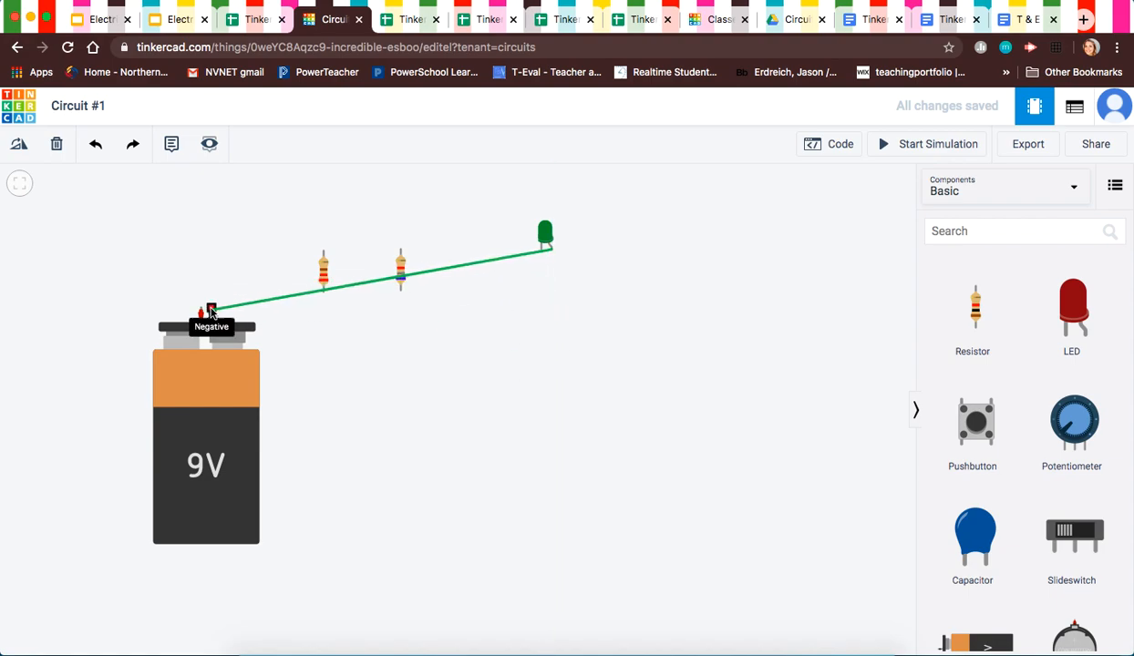
{"action": "left_click", "coordinate": [550, 328]}
{"action": "left_click", "coordinate": [416, 329]}
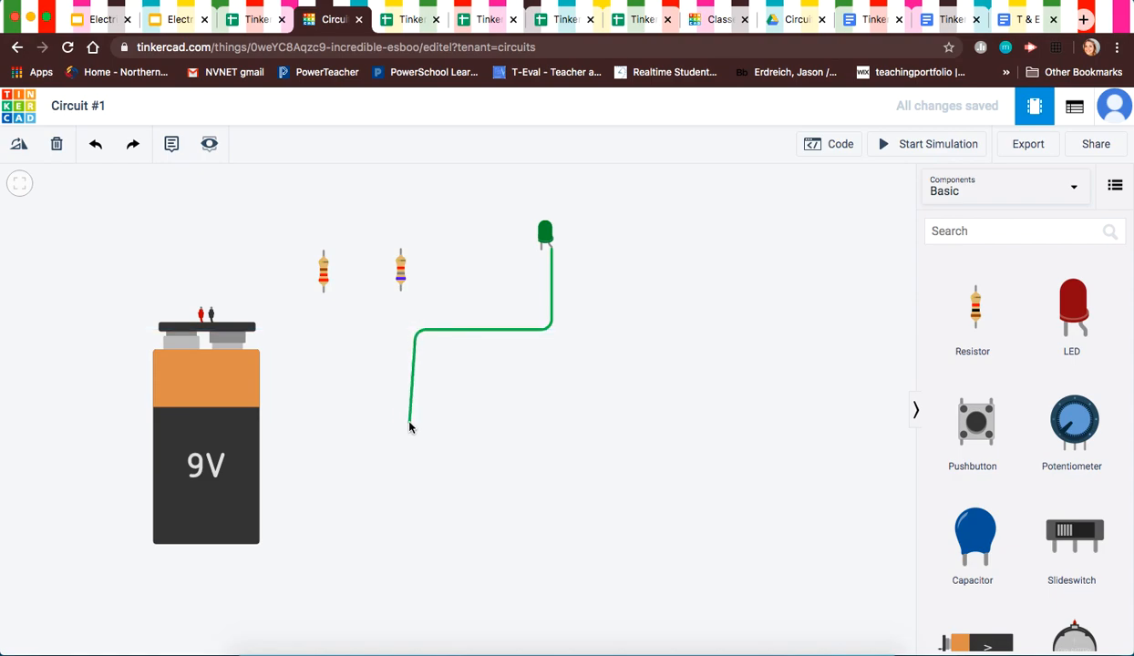
{"action": "left_click", "coordinate": [415, 422]}
{"action": "left_click", "coordinate": [495, 424]}
{"action": "left_click", "coordinate": [495, 487]}
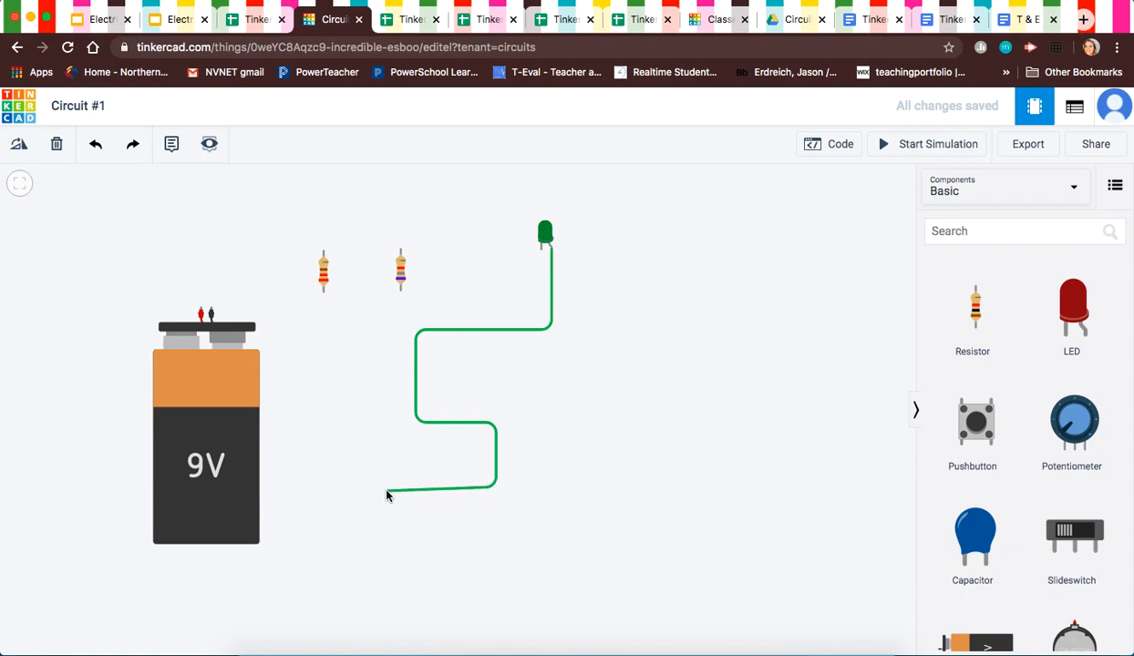
{"action": "left_click", "coordinate": [294, 486]}
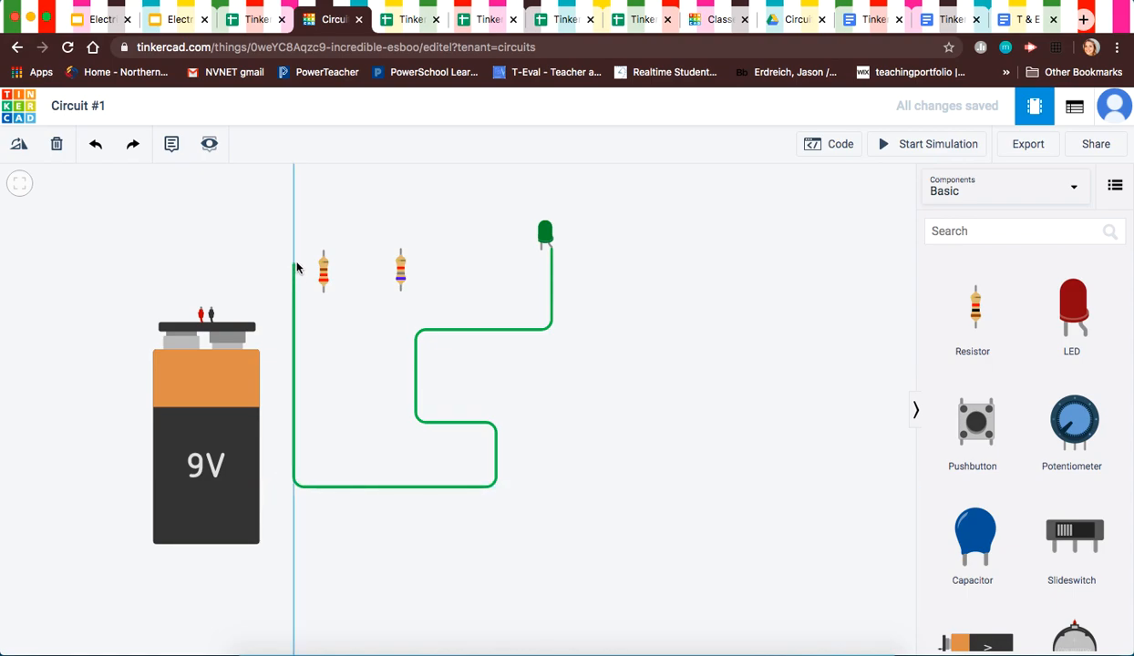
{"action": "left_click", "coordinate": [294, 261]}
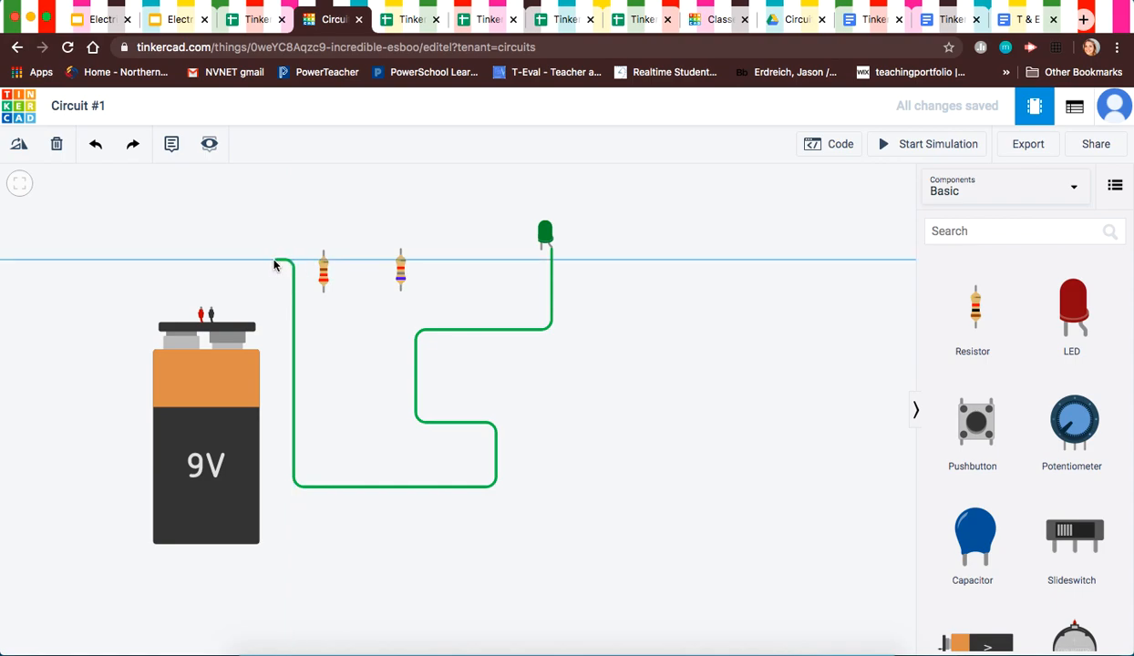
{"action": "left_click", "coordinate": [214, 260]}
{"action": "left_click", "coordinate": [211, 309]}
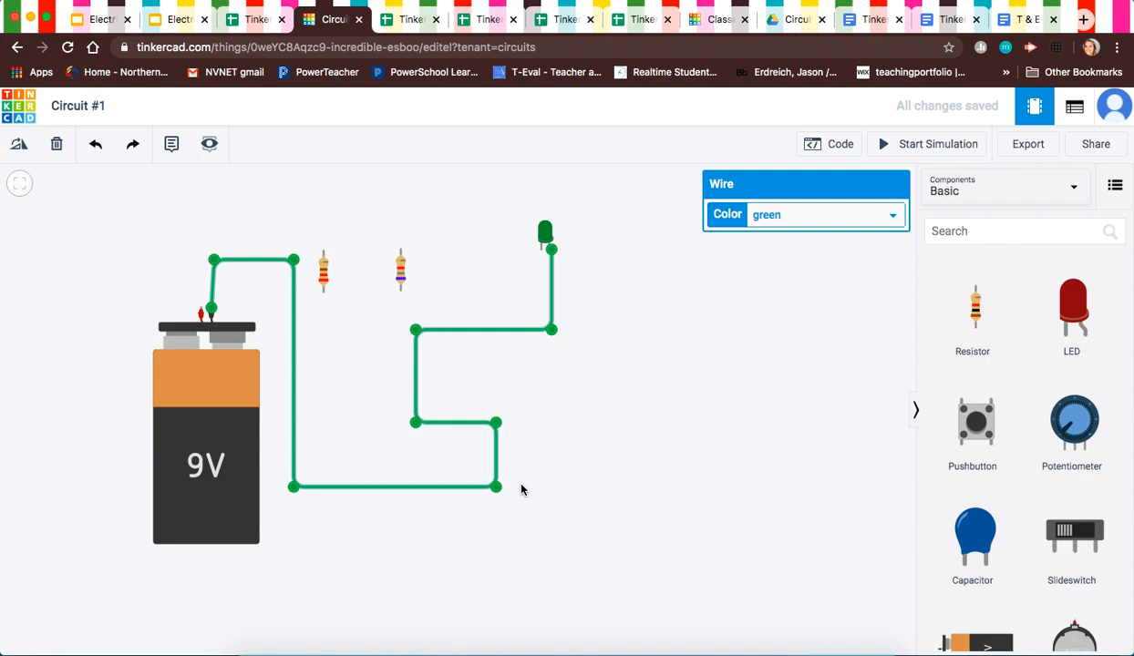
Step: Keep the LED-to-battery wire green, nudge its corner slightly, and deselect it
{"action": "left_click", "coordinate": [827, 226]}
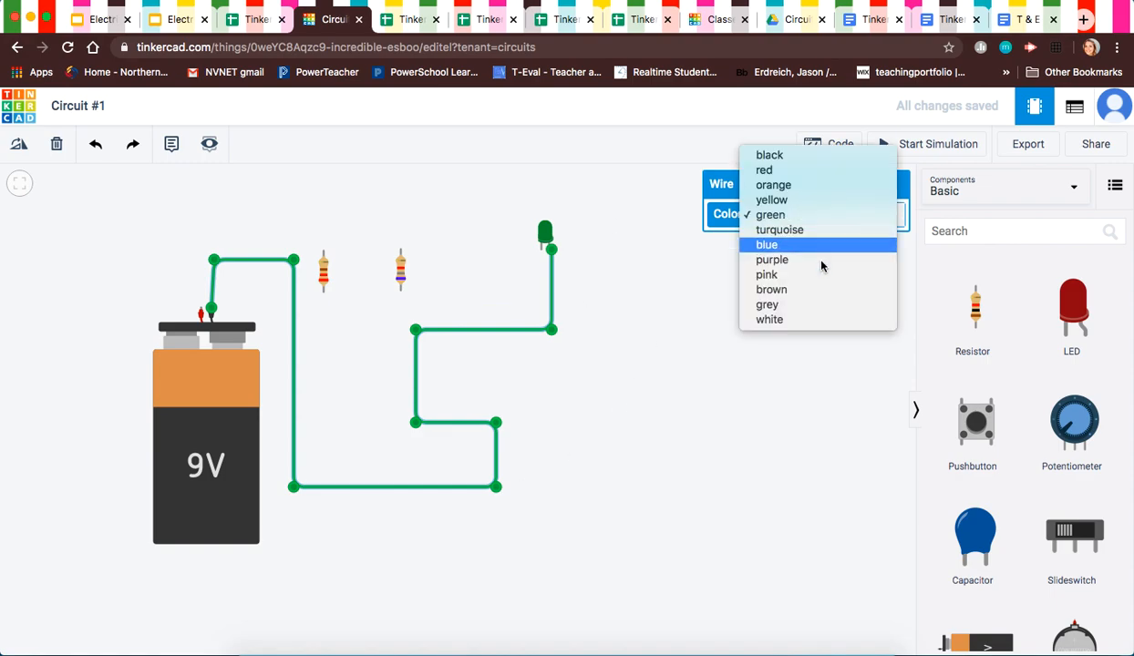
{"action": "left_click", "coordinate": [771, 522]}
{"action": "mouse_move", "coordinate": [215, 260]}
{"action": "left_mouse_down"}
{"action": "mouse_move", "coordinate": [215, 248]}
{"action": "mouse_move", "coordinate": [213, 261]}
{"action": "left_mouse_up"}
{"action": "left_click", "coordinate": [289, 219]}
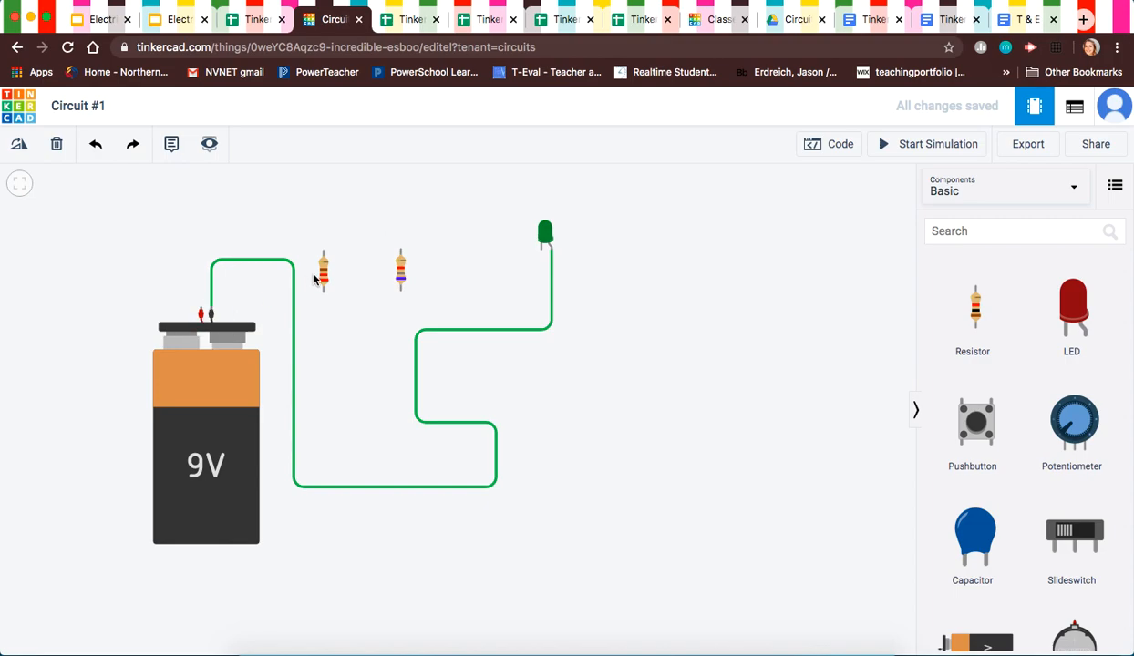
Step: Move the 220 Ω resistor up and right, above the 6.8 kΩ resistor
{"action": "left_click_drag", "start_coordinate": [323, 275], "coordinate": [338, 238]}
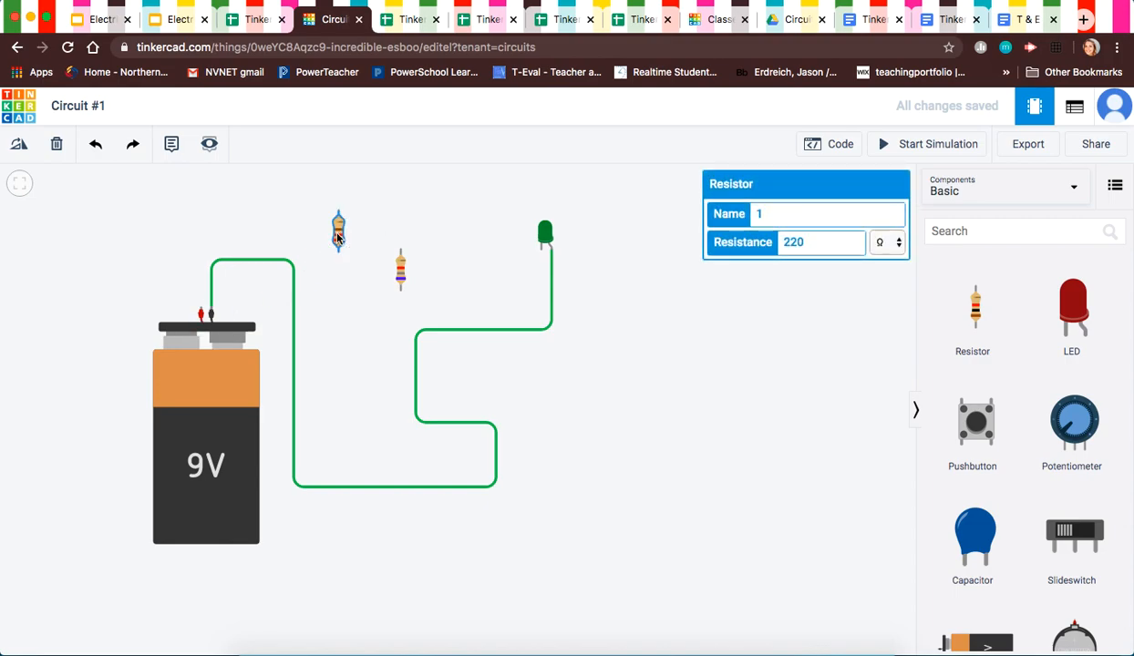
{"action": "left_click", "coordinate": [739, 337]}
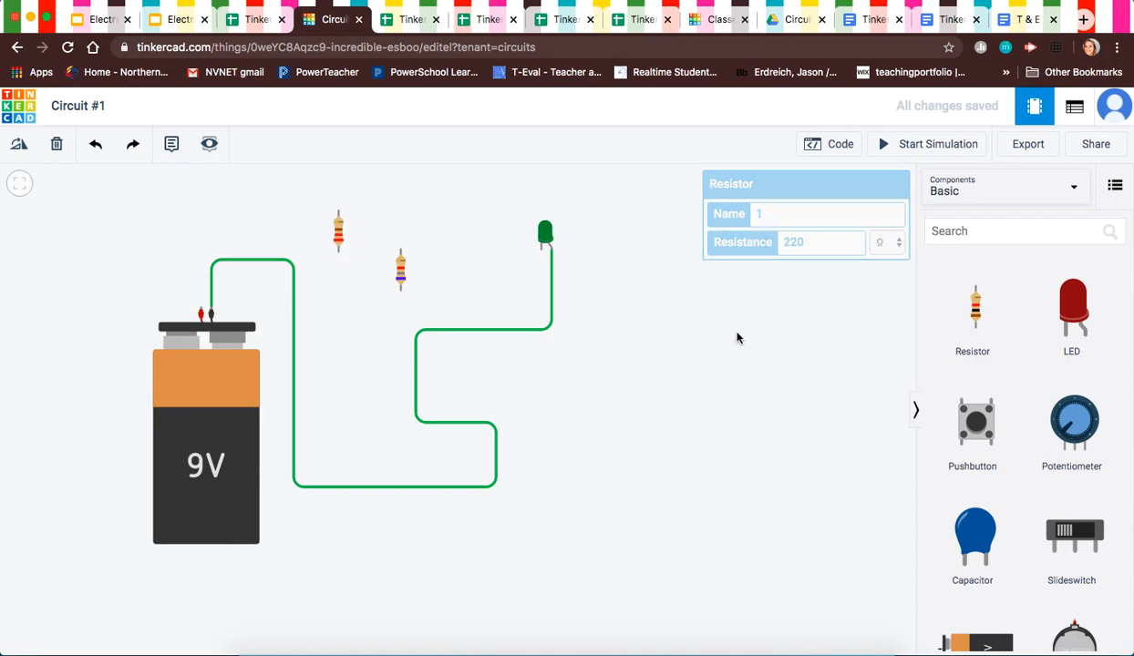
{"action": "scroll", "coordinate": [422, 196], "scroll_direction": "up", "scroll_amount": 3}
{"action": "scroll", "coordinate": [422, 196], "scroll_direction": "down", "scroll_amount": 3}
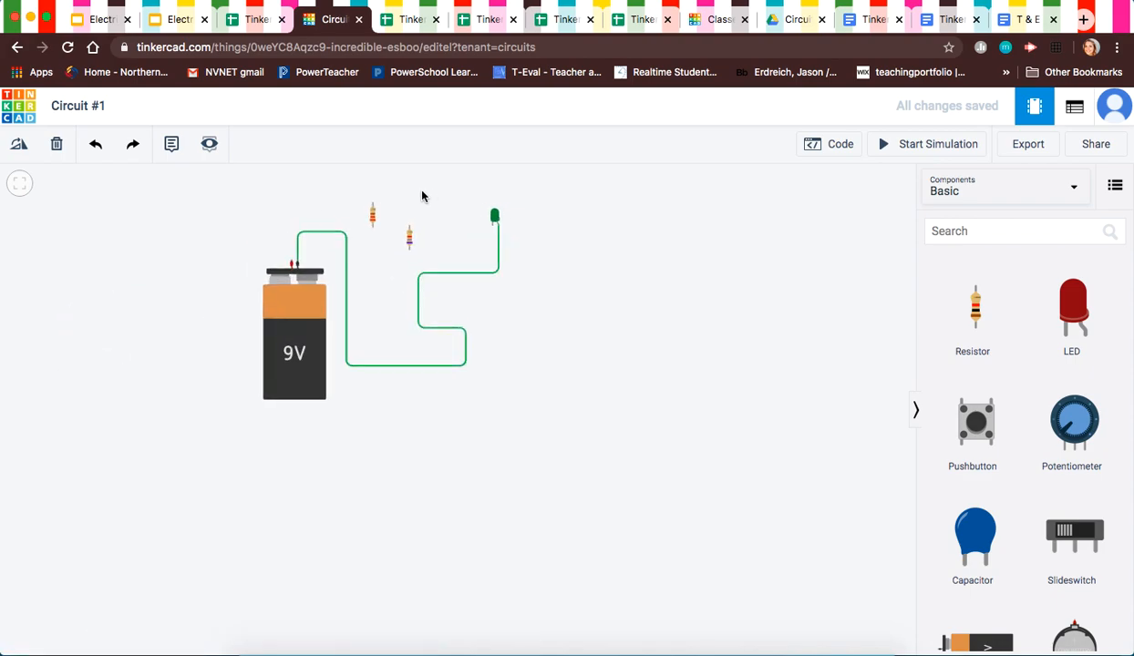
{"action": "scroll", "coordinate": [422, 196], "scroll_direction": "up", "scroll_amount": 3}
{"action": "scroll", "coordinate": [422, 196], "scroll_direction": "down", "scroll_amount": 5}
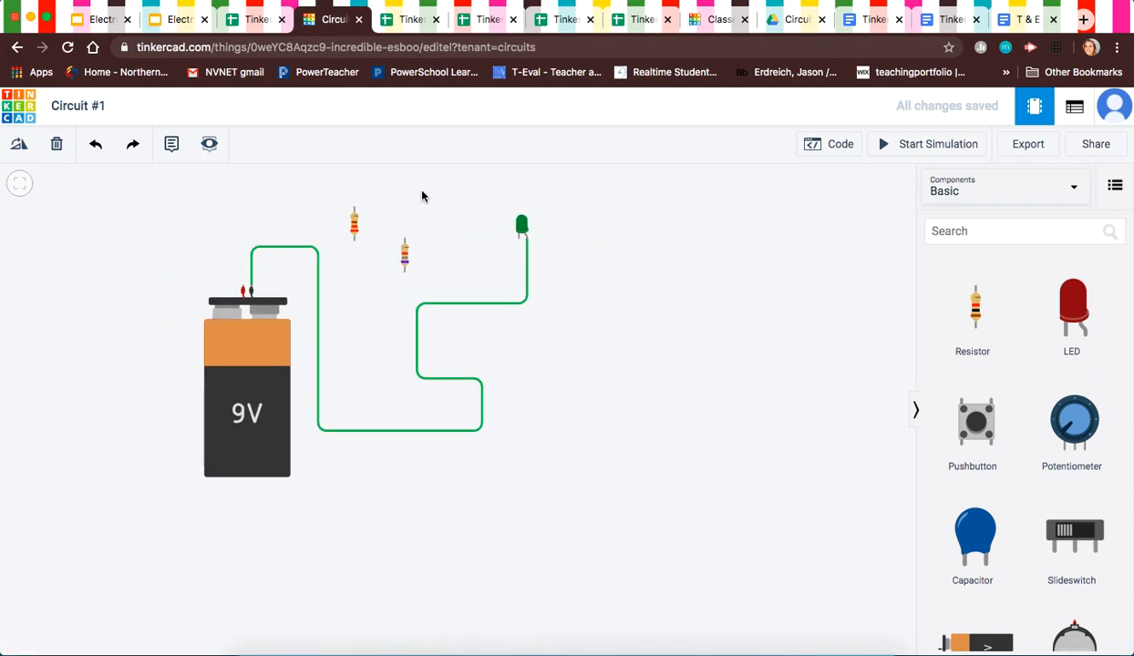